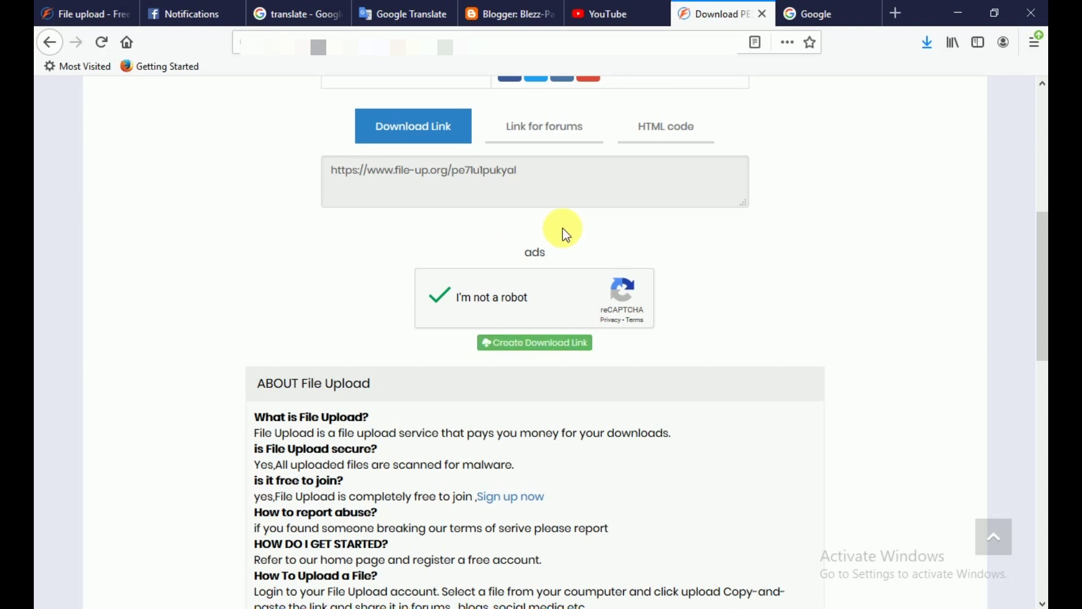
Create the download link for PES 2020 Blezz-Patch.7z.001, and close the resulting ad tab and the Google tab
click(555, 345)
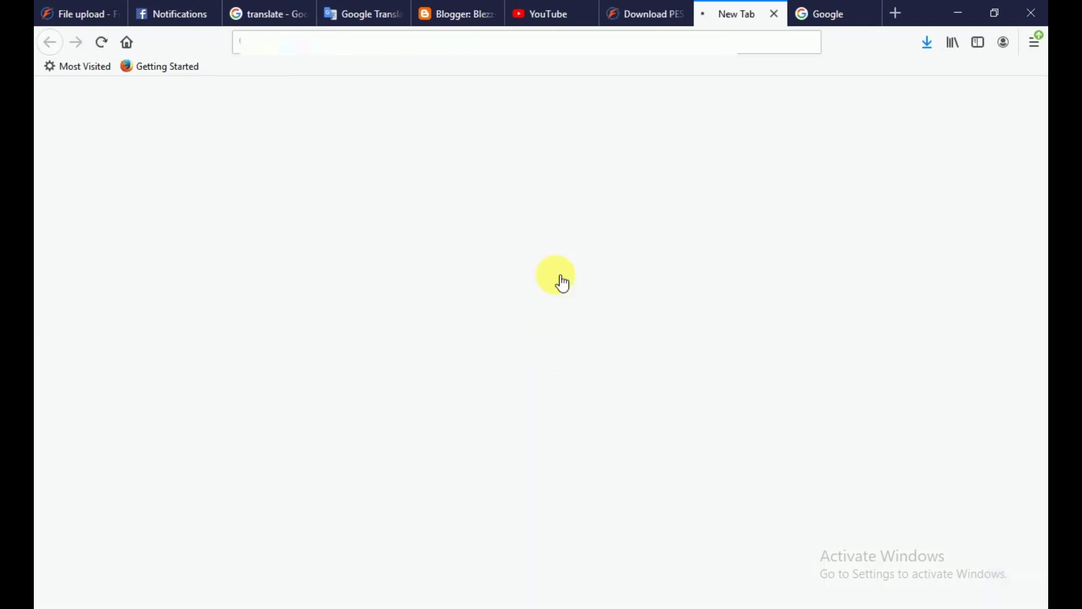
click(777, 15)
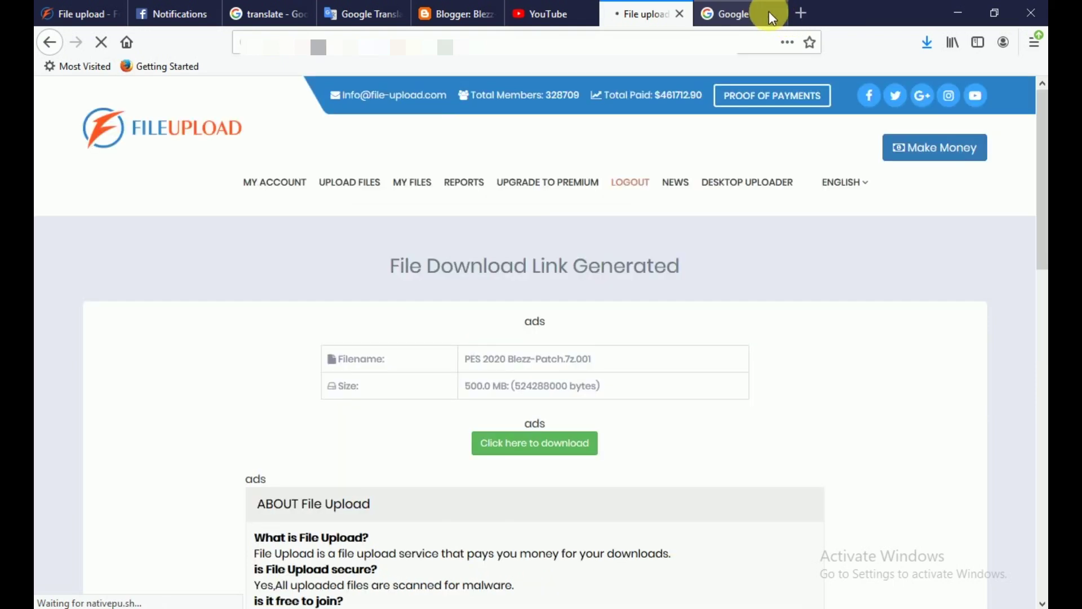
click(771, 17)
click(777, 14)
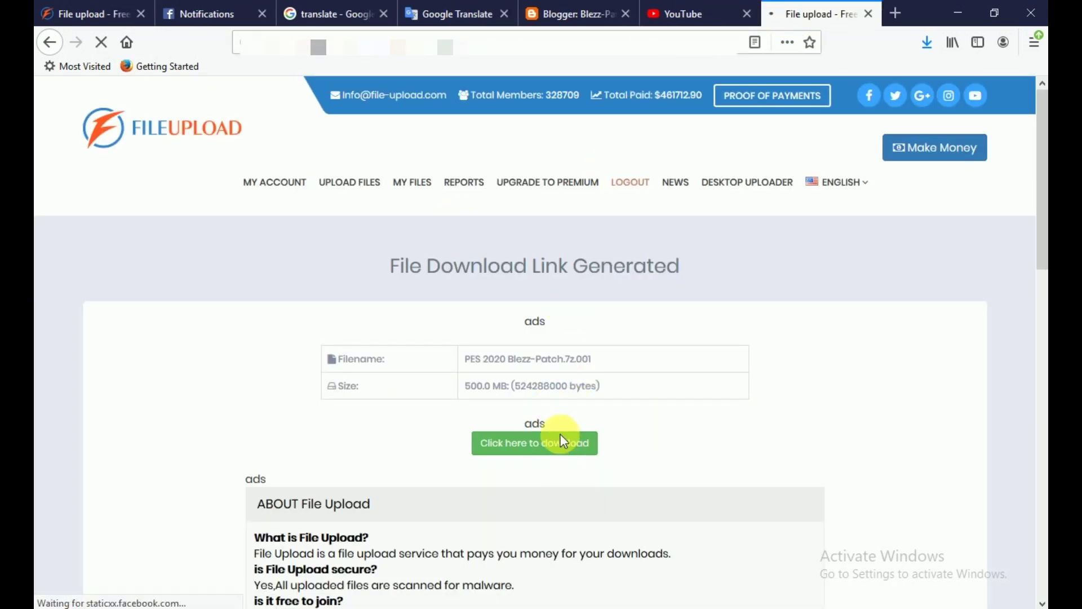
Request the PES 2020 Blezz-Patch.7z.001 download from the generated link page and close the advertising tab it opens
click(530, 449)
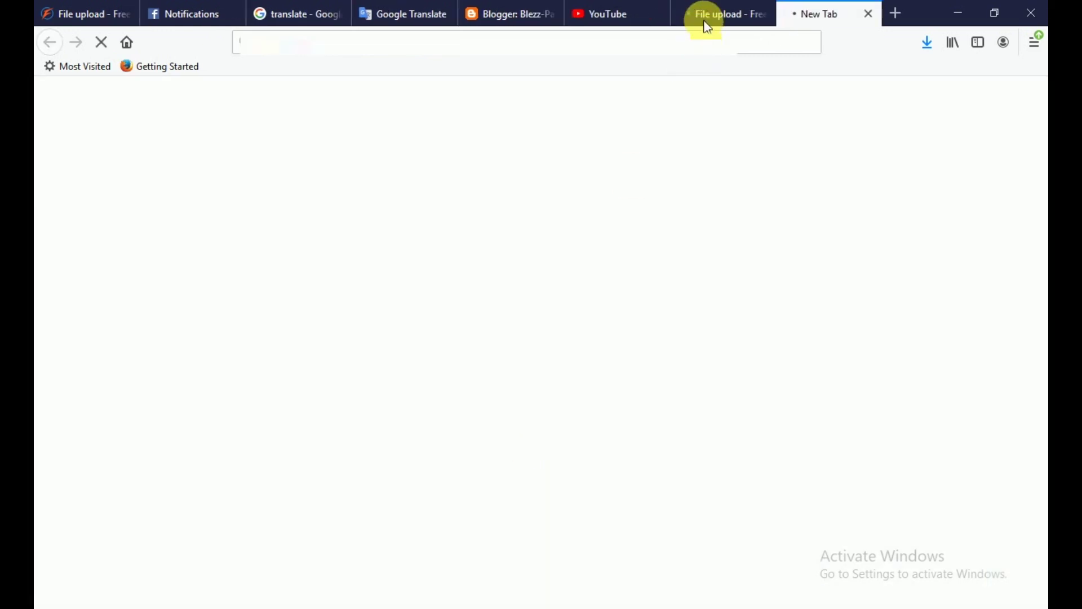
click(708, 17)
click(853, 11)
click(870, 13)
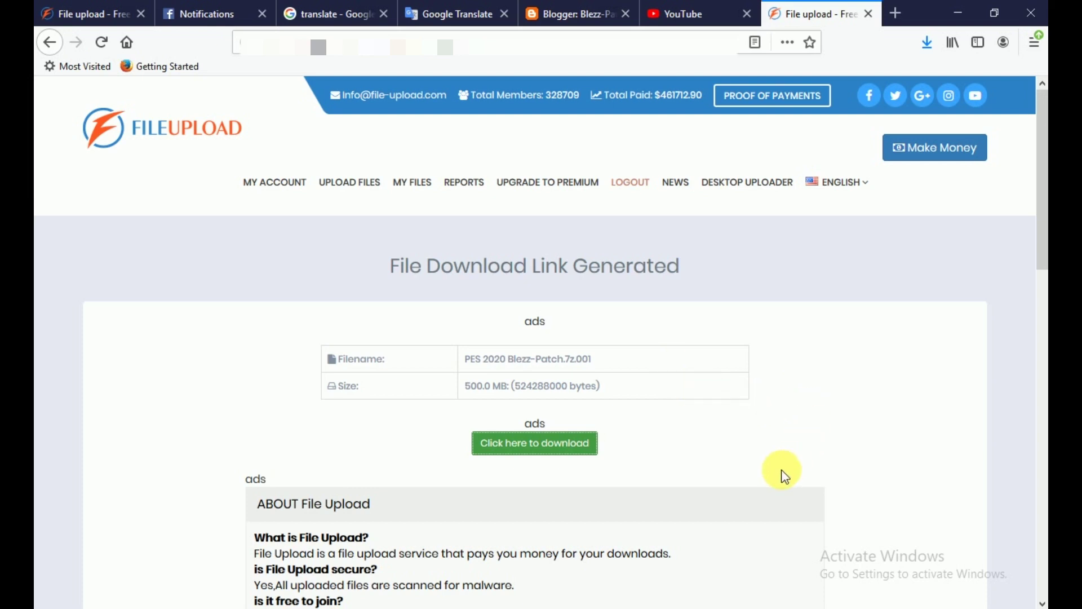
Repeat the download request on the generated link page, closing the FlixTab ad, to bring up the file-opening prompt
click(559, 449)
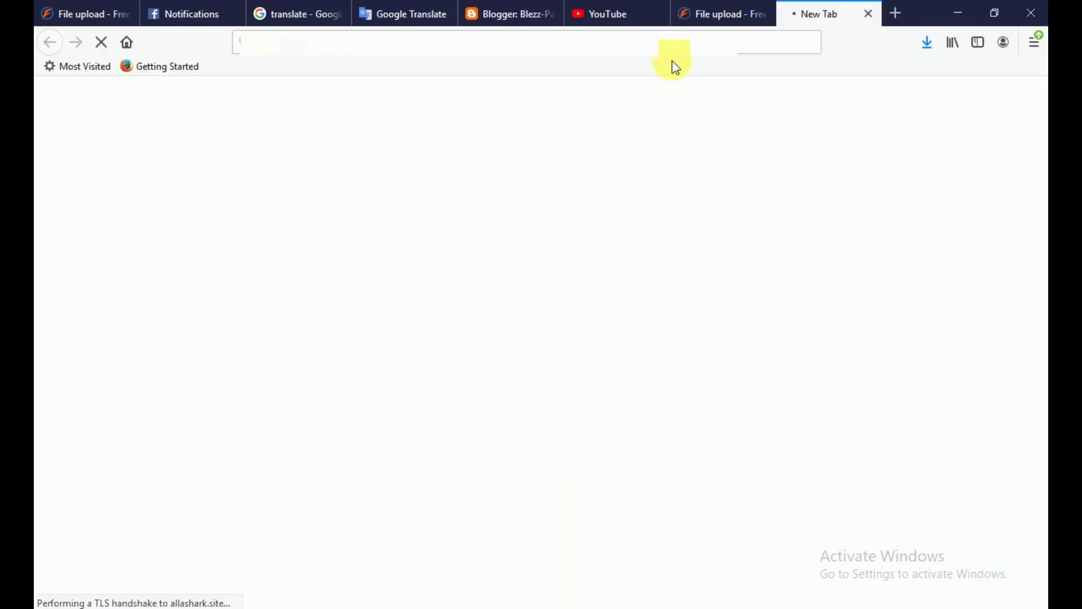
click(722, 19)
scroll(609, 469, down, 2)
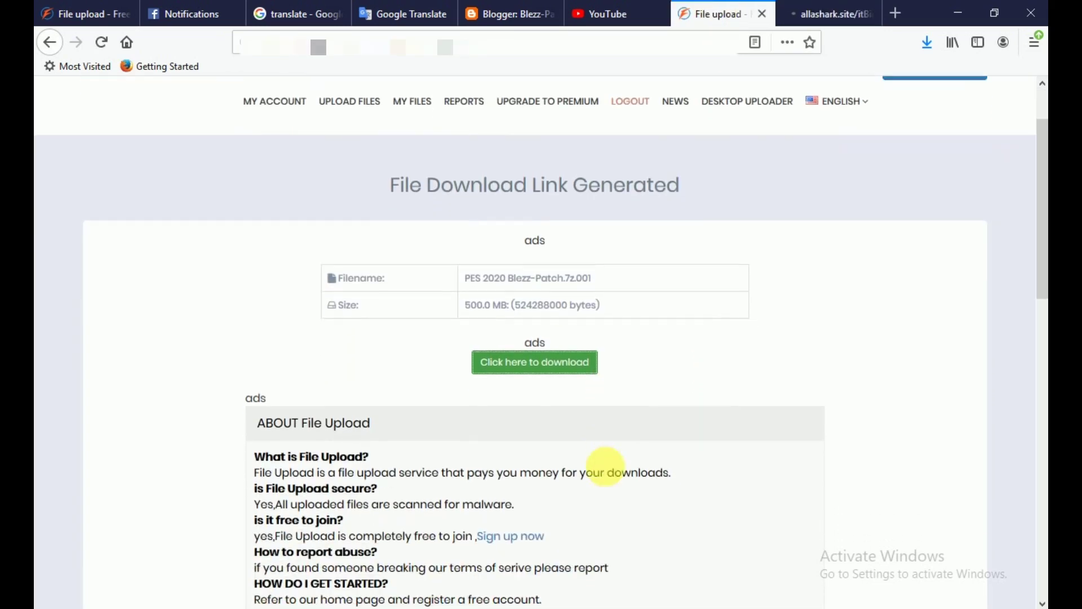
click(561, 363)
click(861, 13)
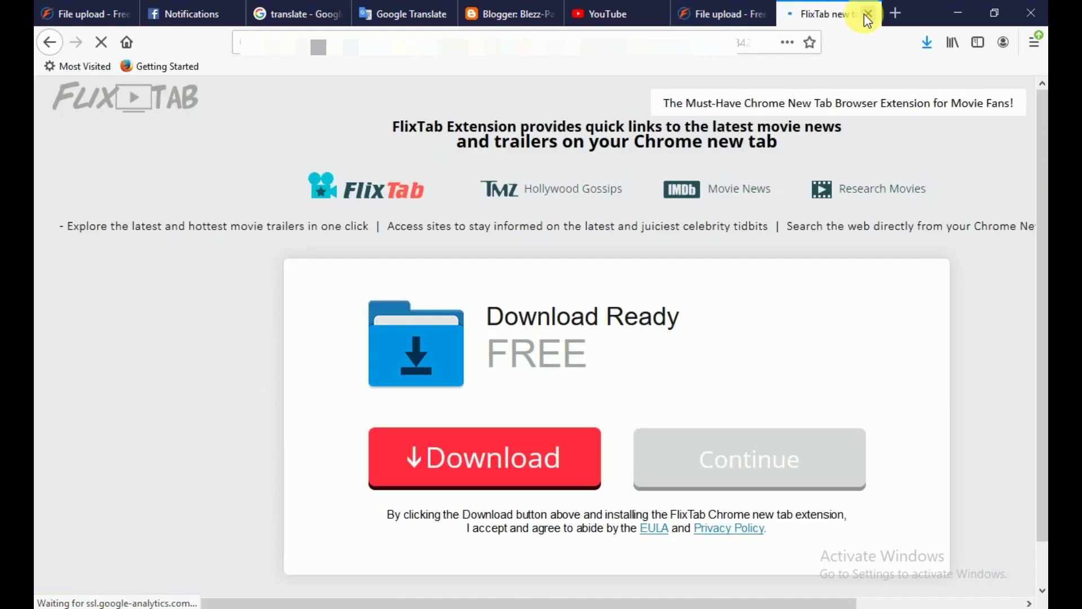
click(868, 13)
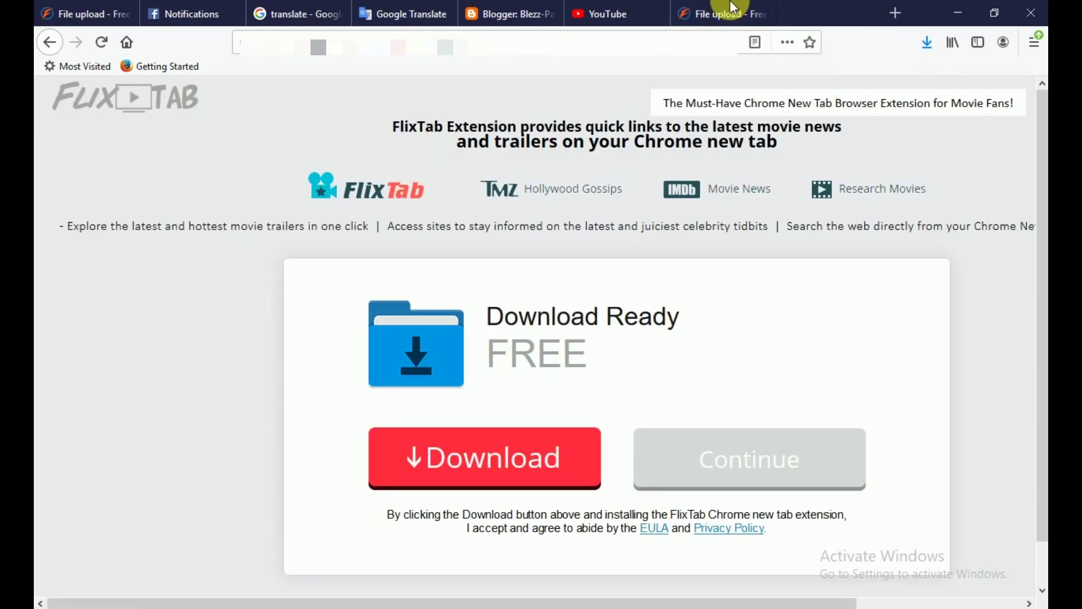
click(691, 23)
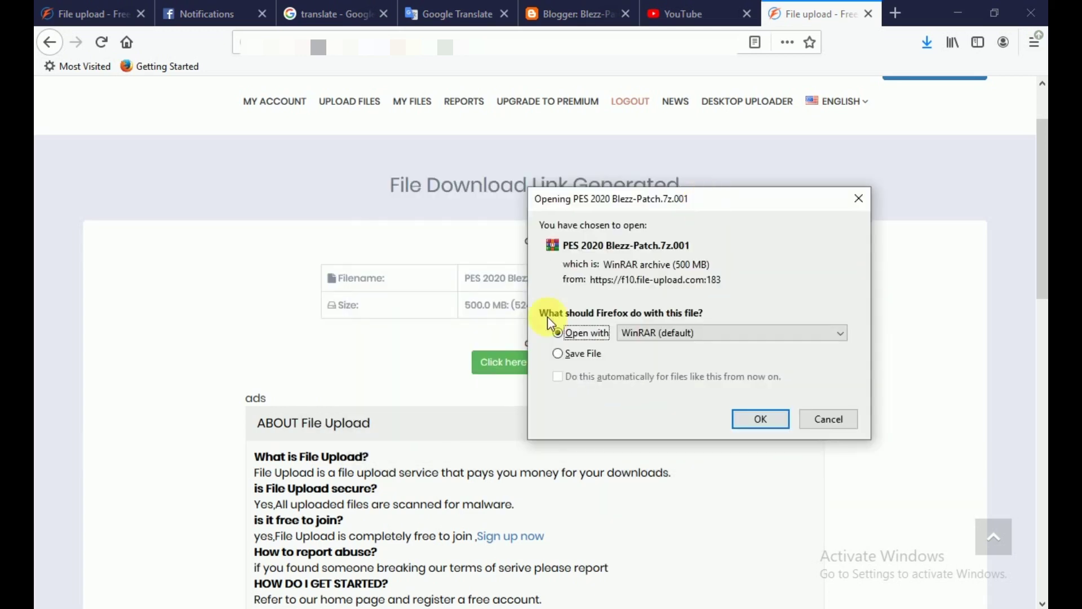
Choose to save PES 2020 Blezz-Patch.7z.001 as a file and start the download
click(620, 354)
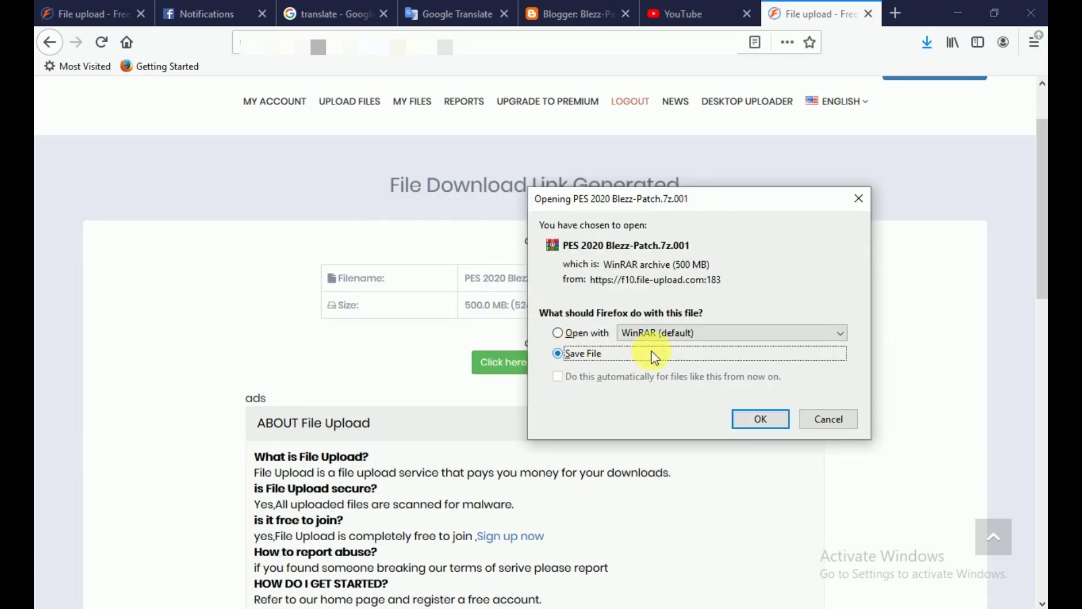
click(774, 421)
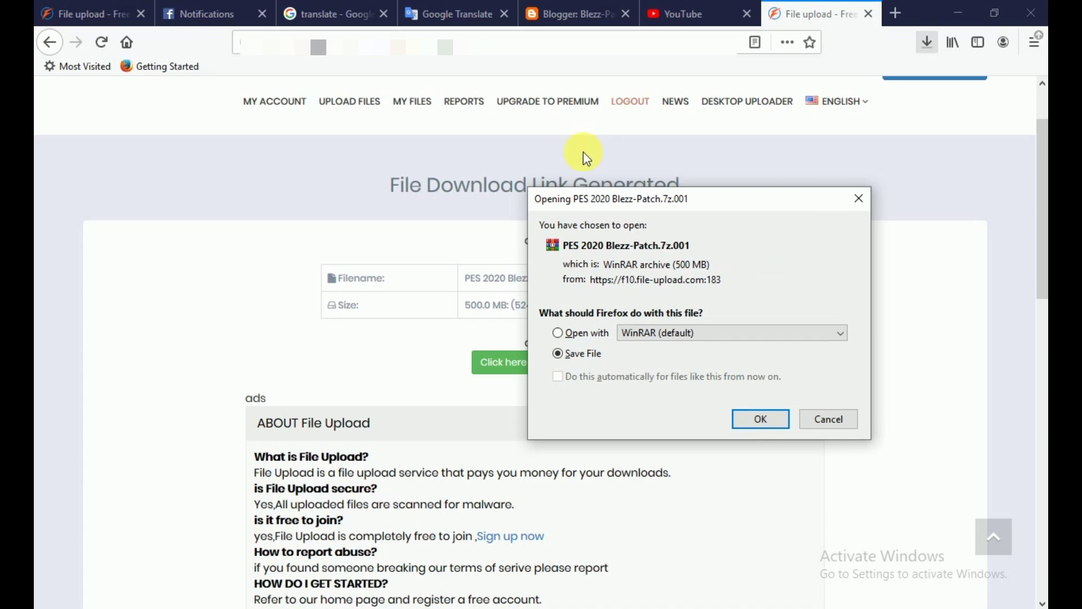
key(Return)
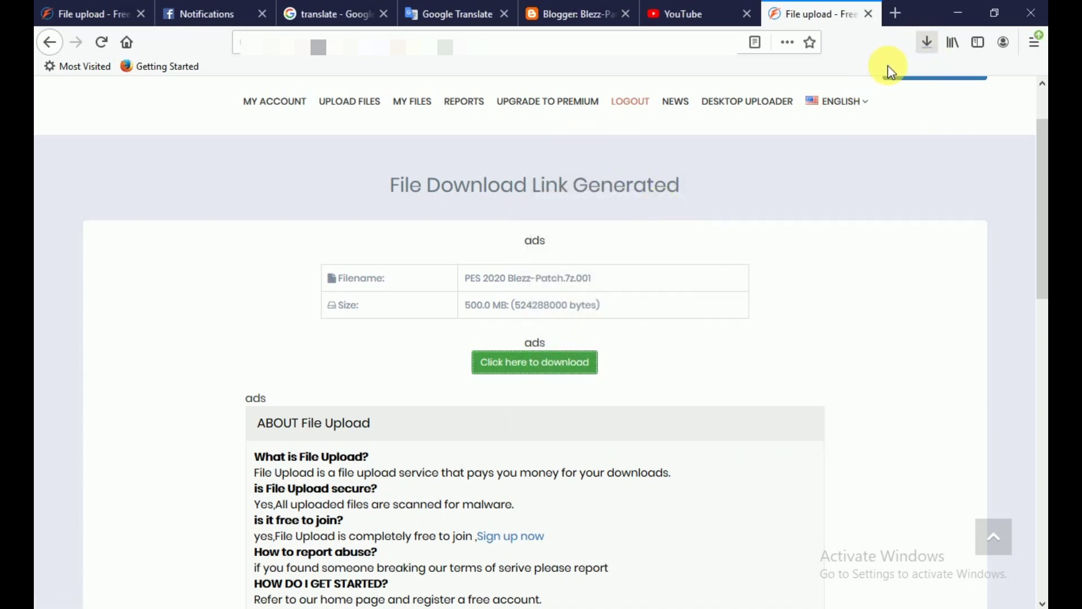
Check the download list and cancel the running PES 2020 Blezz-Patch.7z.001 download
click(927, 42)
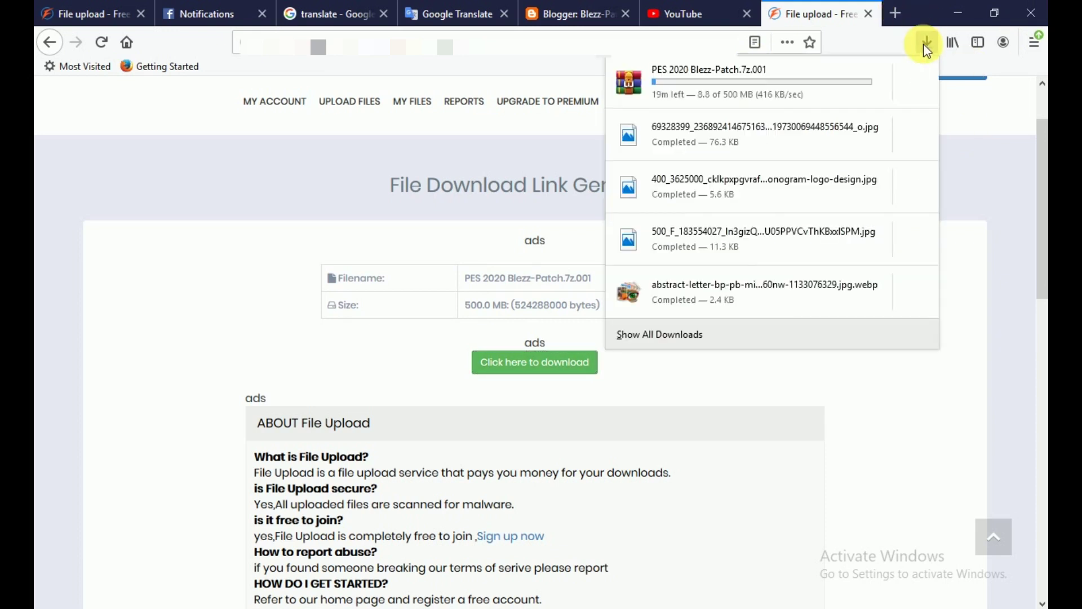
click(916, 81)
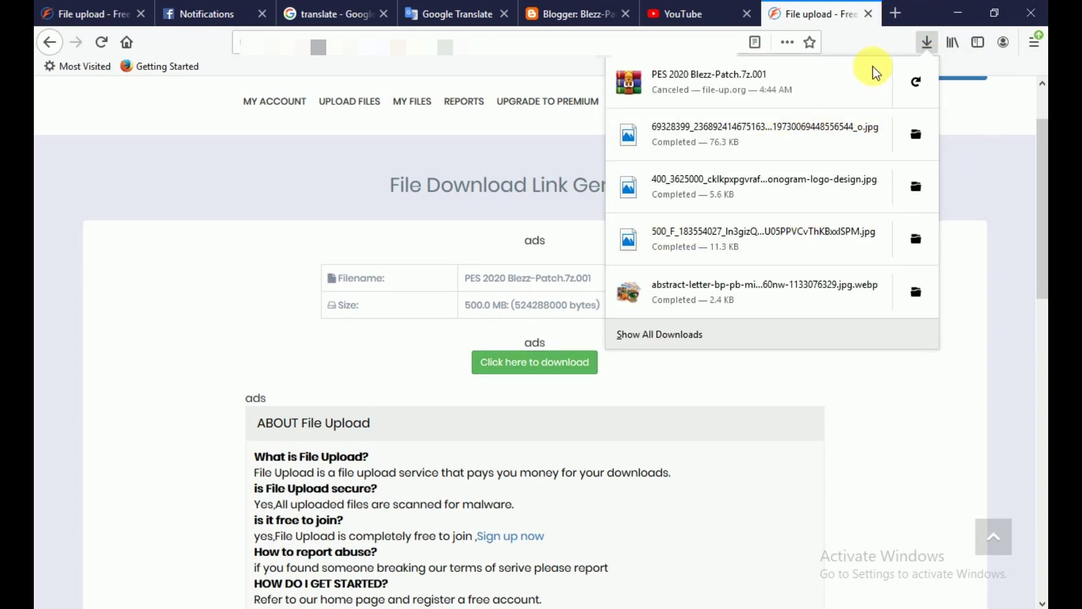
click(929, 43)
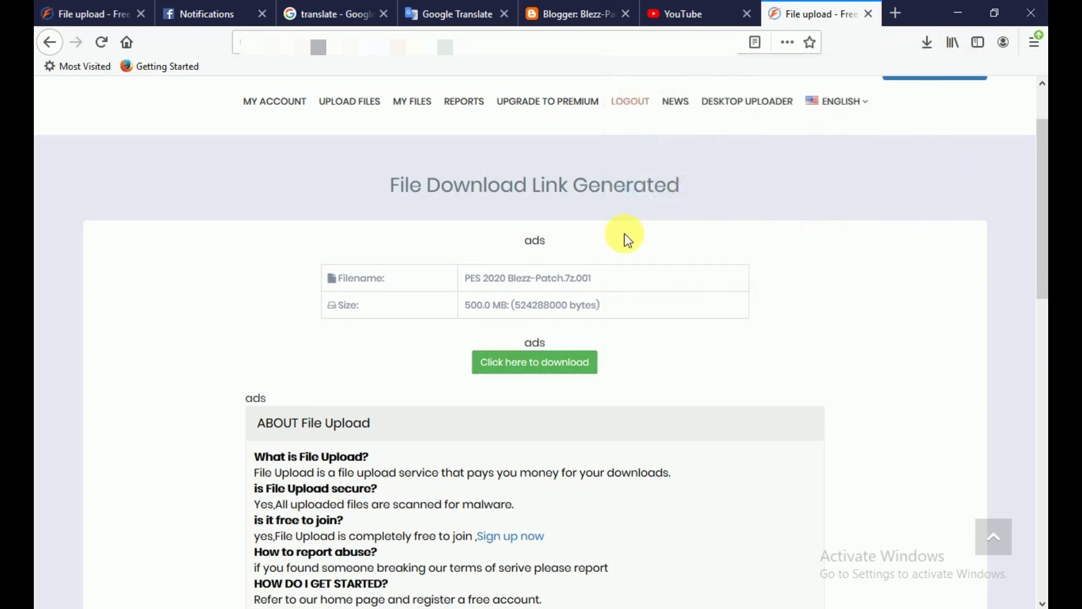
Switch to the File Explorer window holding the three PES 2020 Blezz-Patch archive parts and sort them by name in ascending order
mouse_move(959, 601)
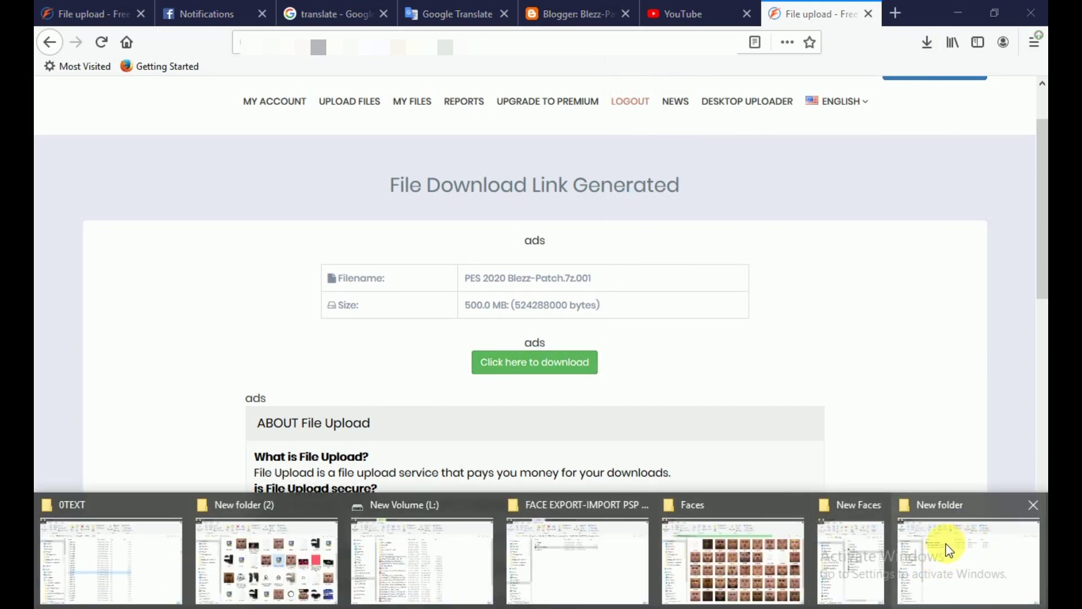
click(951, 551)
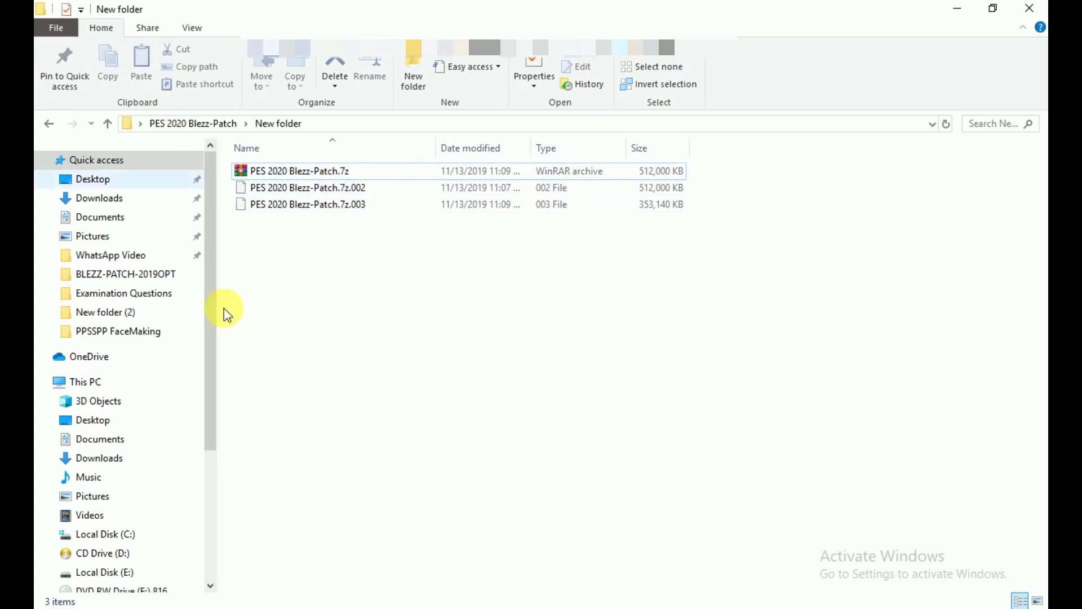
drag(519, 471, 326, 157)
click(327, 147)
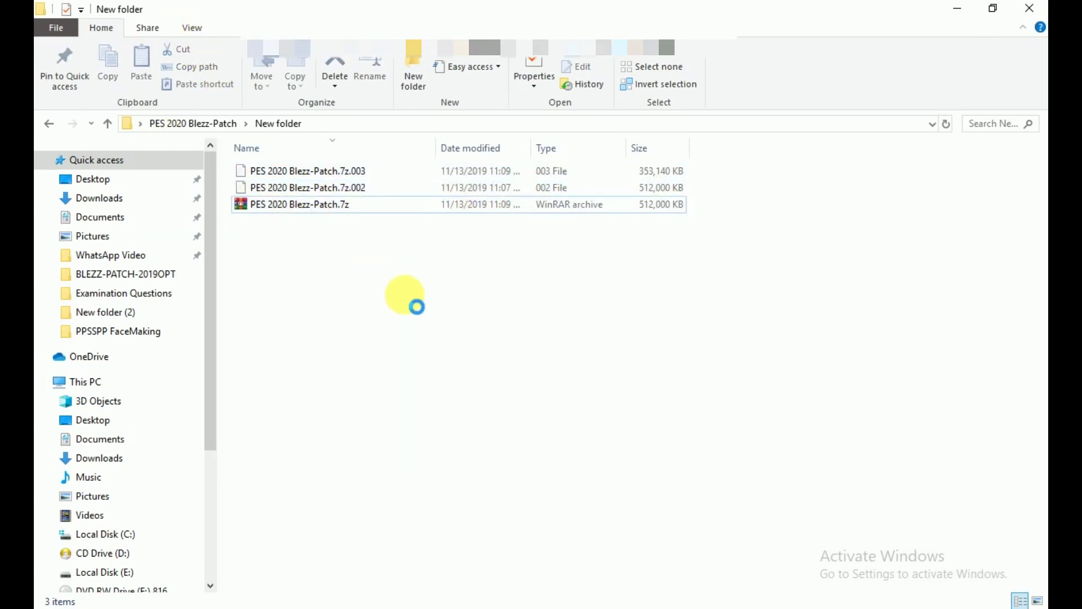
right_click(337, 253)
mouse_move(476, 291)
click(570, 283)
Select all three archive parts and check their combined size in the file properties
drag(394, 320, 289, 179)
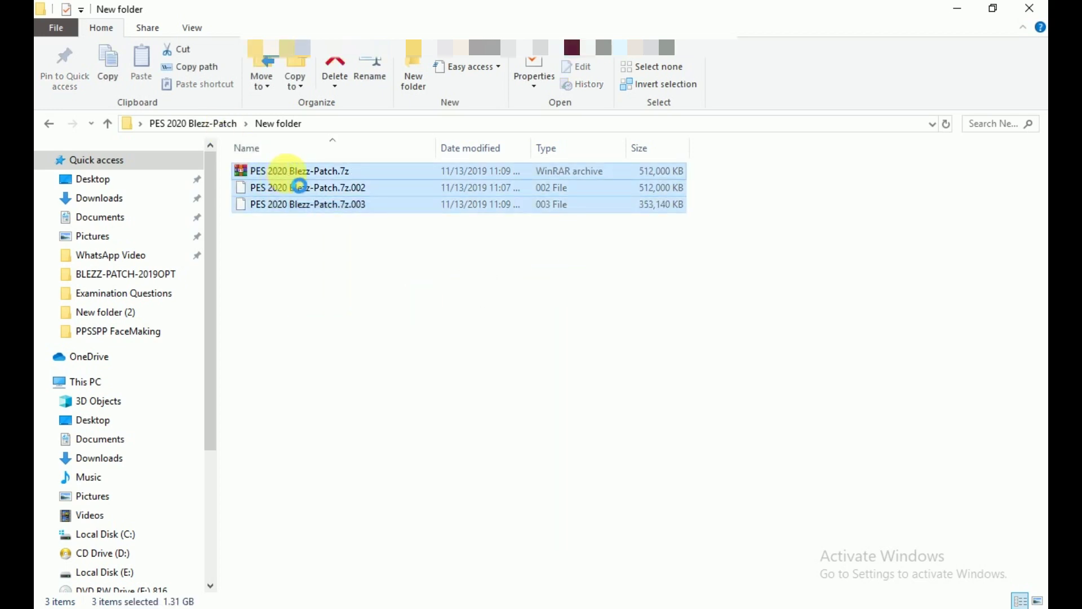
key(shift+F10)
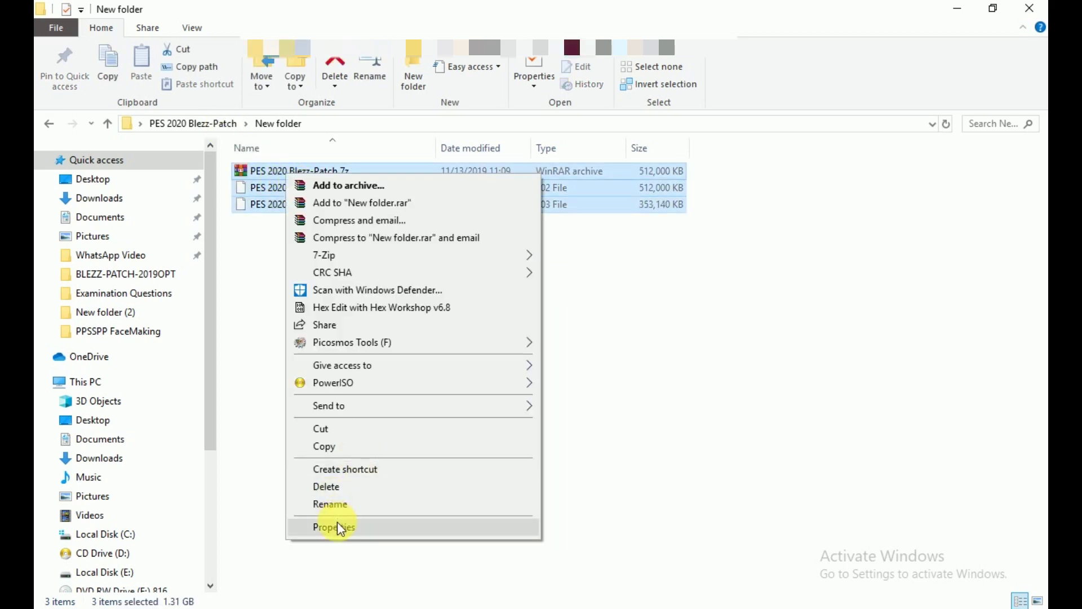
click(337, 522)
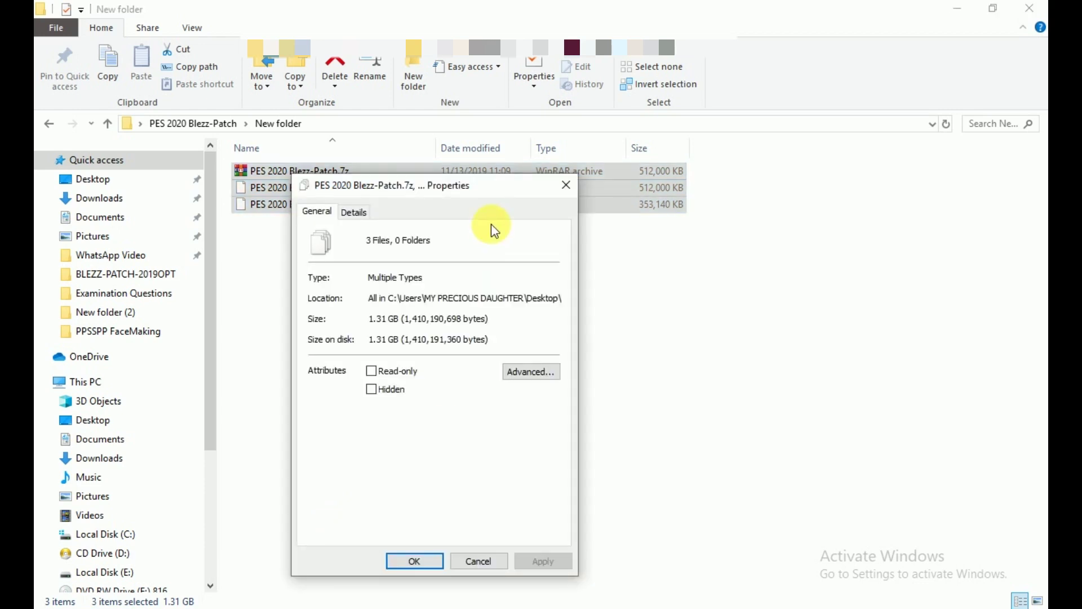
click(567, 185)
click(315, 170)
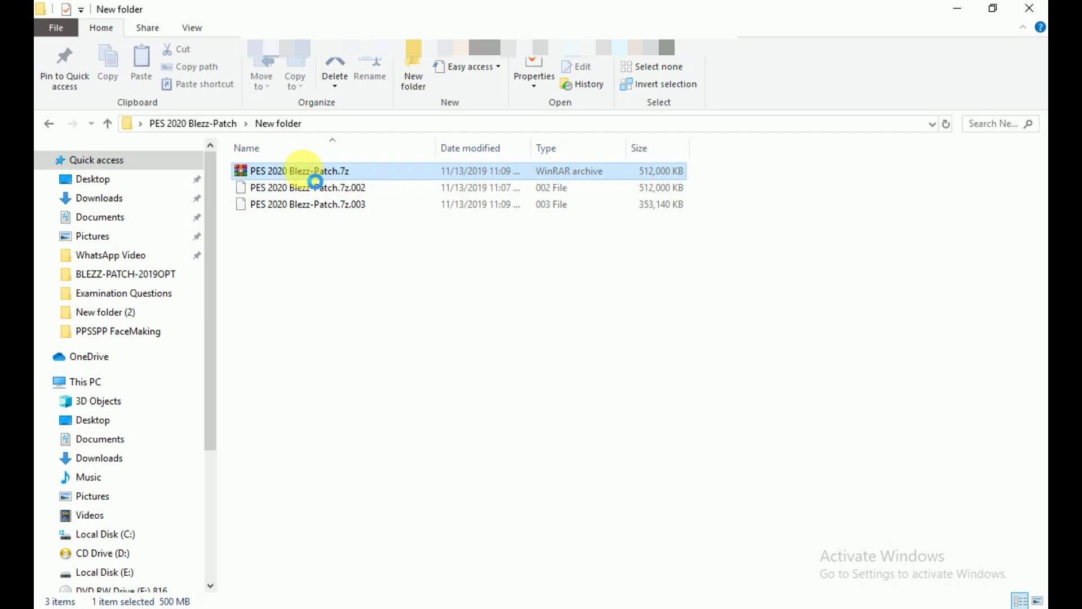
right_click(314, 172)
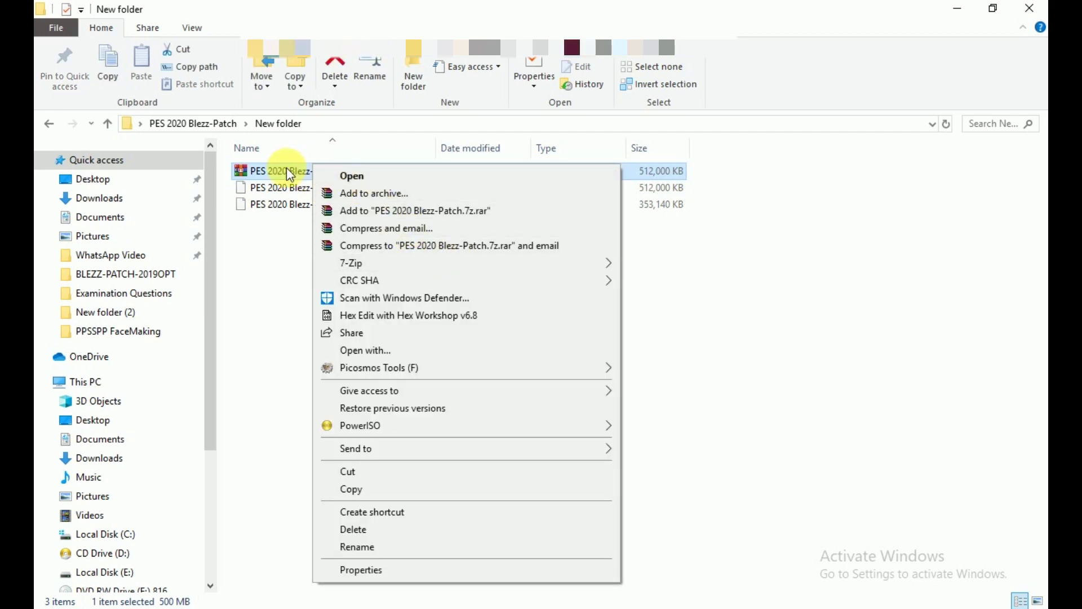
click(335, 174)
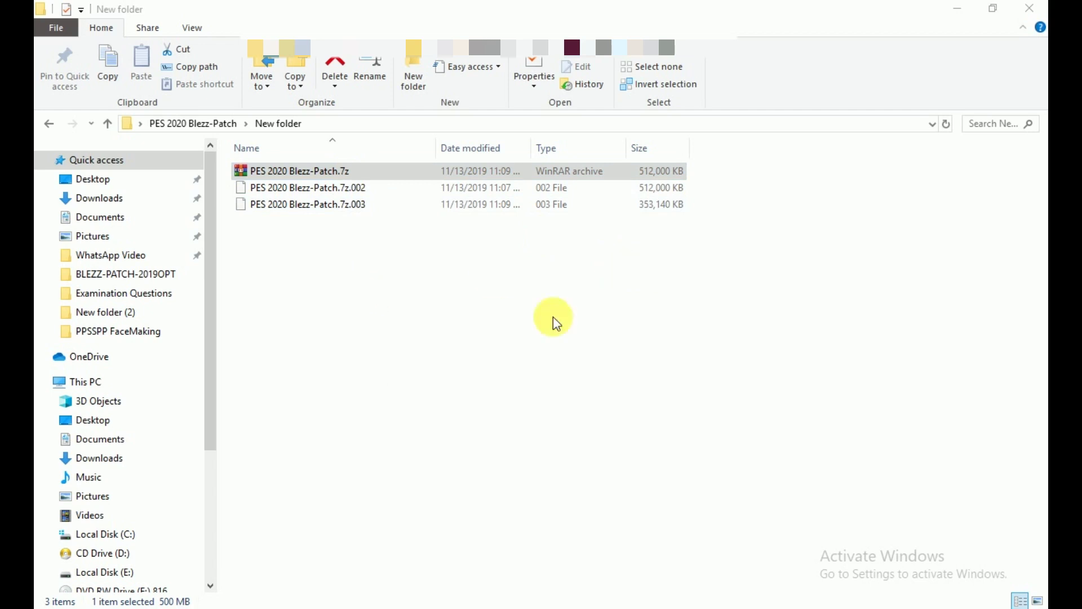
click(675, 339)
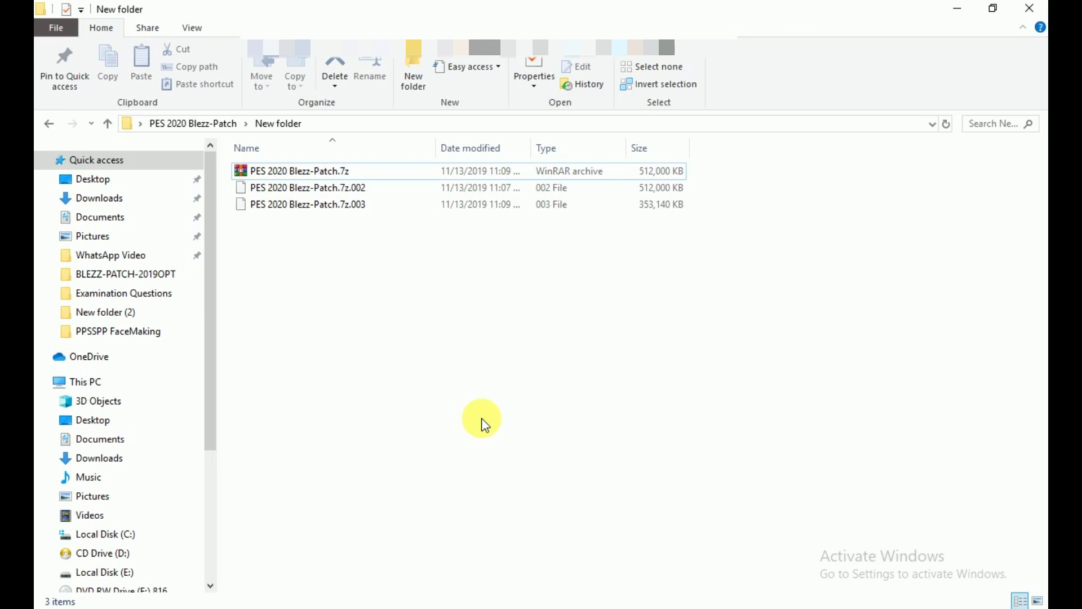
Extract the first archive part, PES 2020 Blezz-Patch.7z, with 7-Zip into a "PES 2020 Blezz-Patch\" subfolder
click(322, 170)
right_click(322, 171)
mouse_move(399, 268)
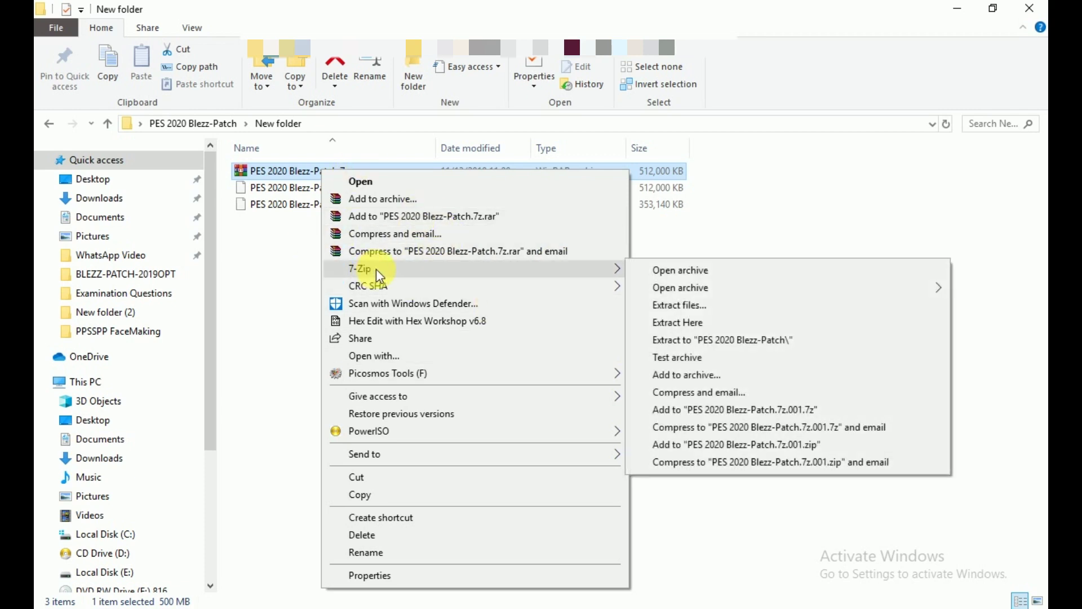
click(688, 340)
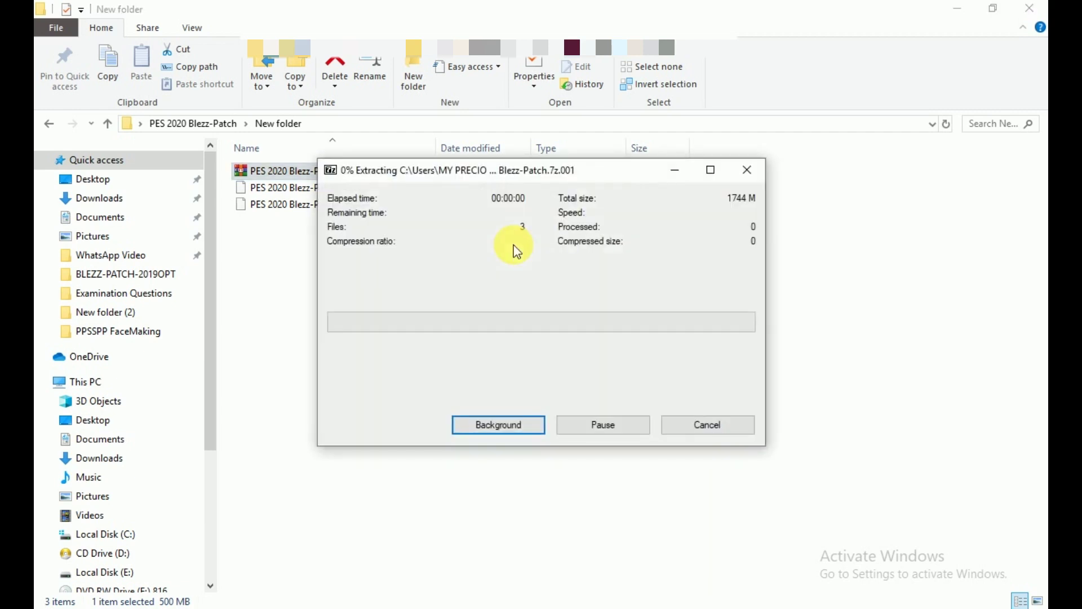
Switch to Firefox and open the "Efootball 2020 Ps2 ( Free Download )" blog post in a new tab to find the ZIP password
mouse_move(133, 606)
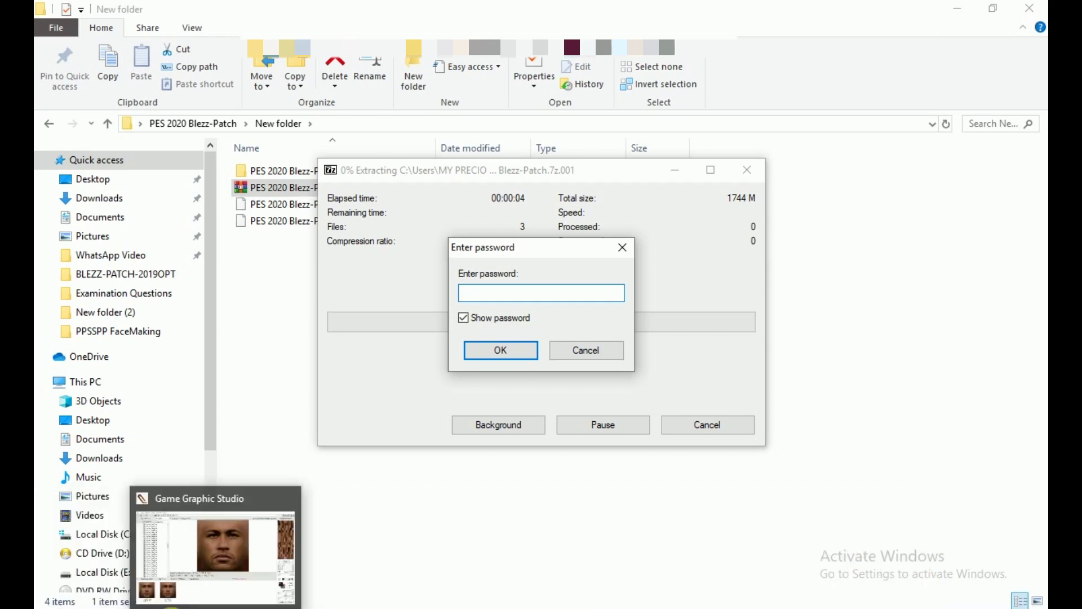
click(248, 606)
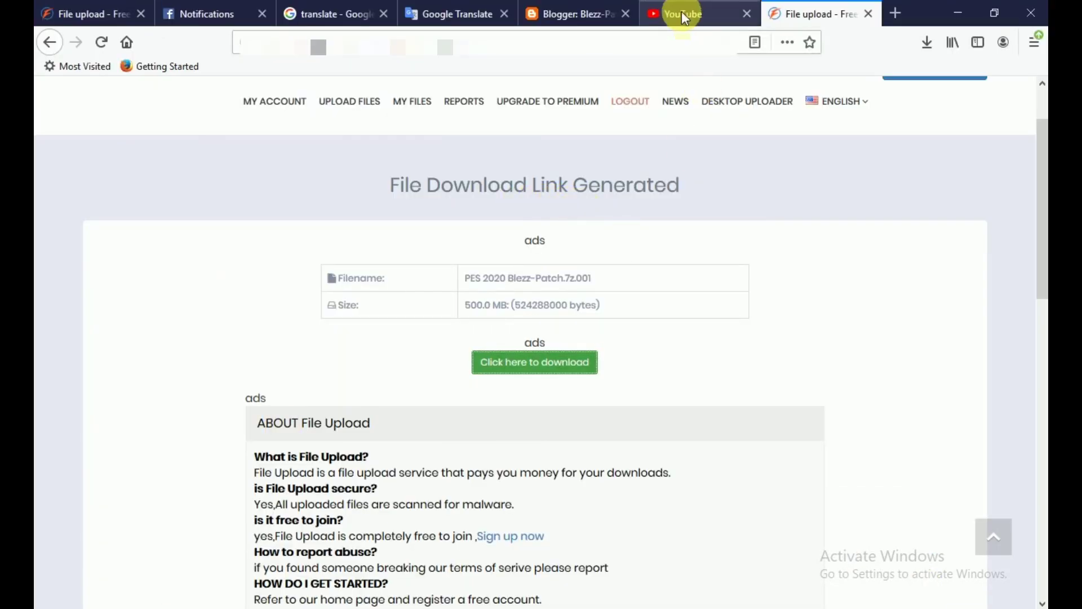
click(573, 16)
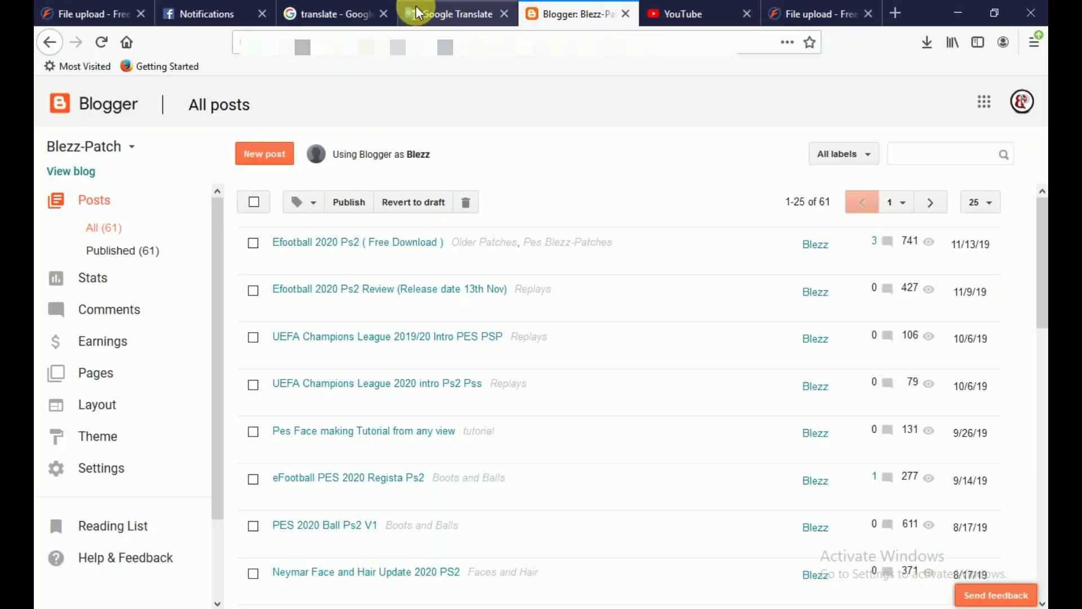
click(810, 21)
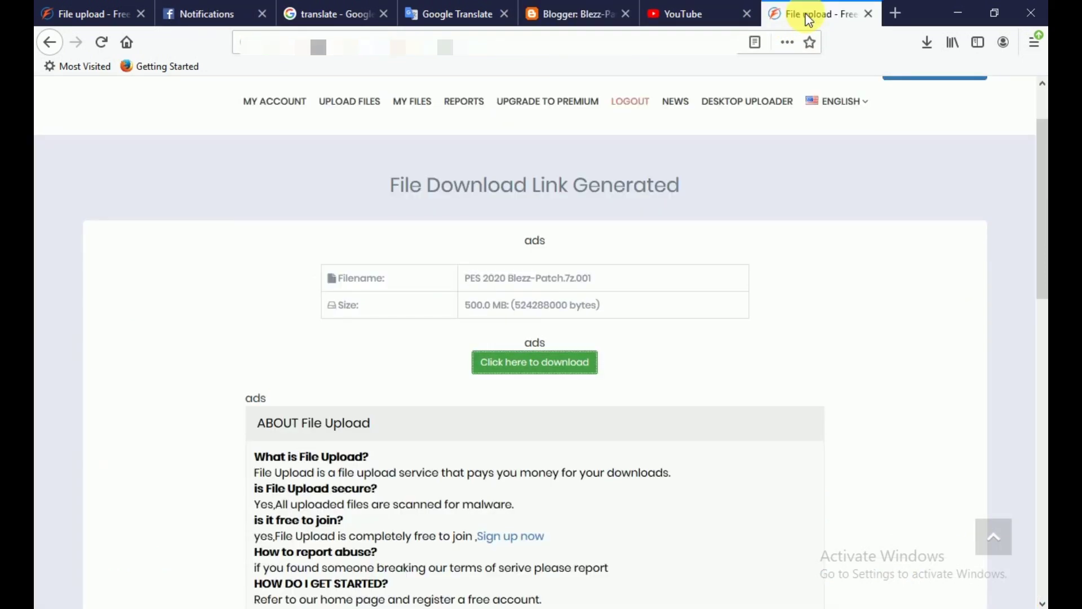
click(896, 15)
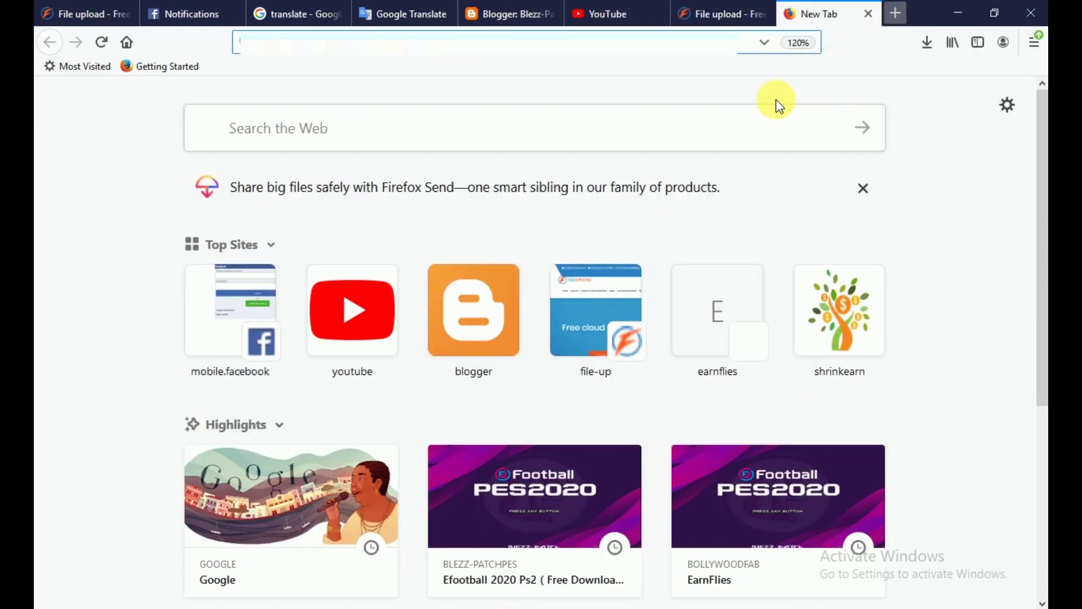
click(551, 537)
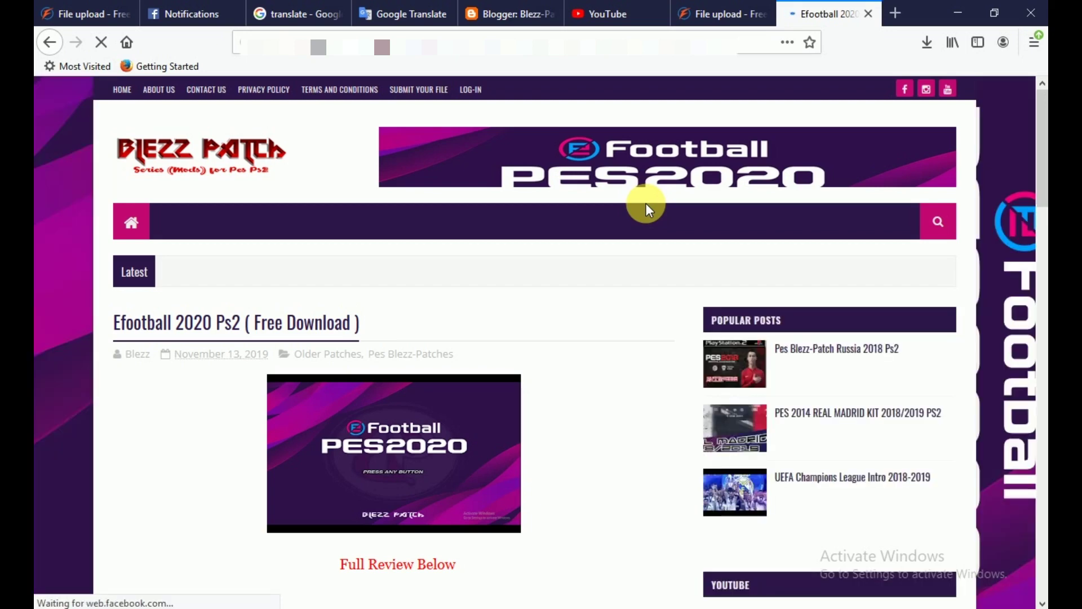
scroll(519, 282, down, 10)
scroll(612, 541, down, 6)
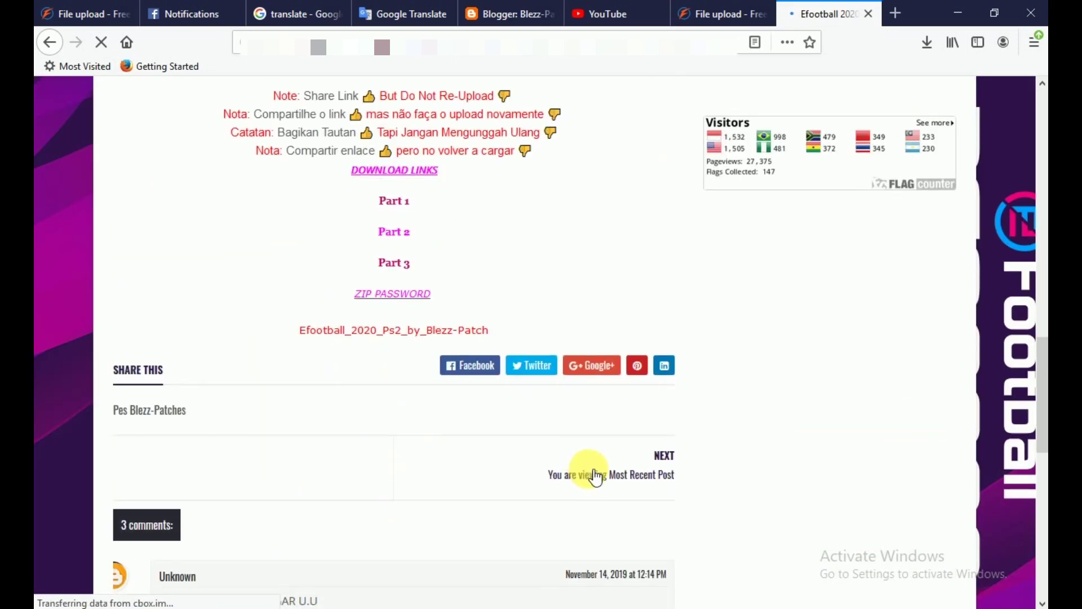
Copy the ZIP password shown below the download links in the blog post
triple_click(278, 318)
click(307, 337)
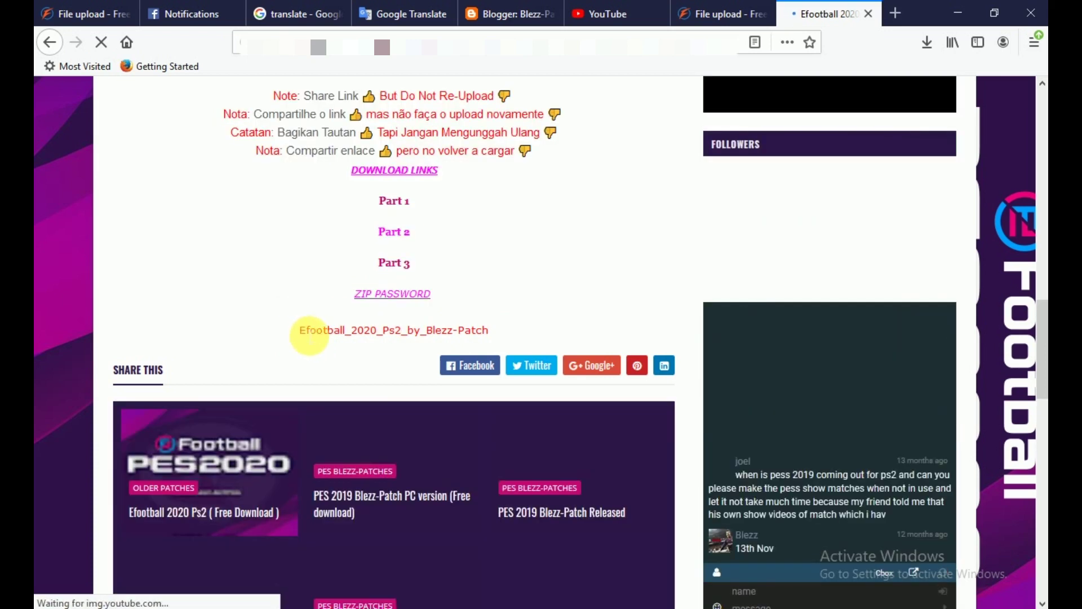
drag(307, 337, 490, 332)
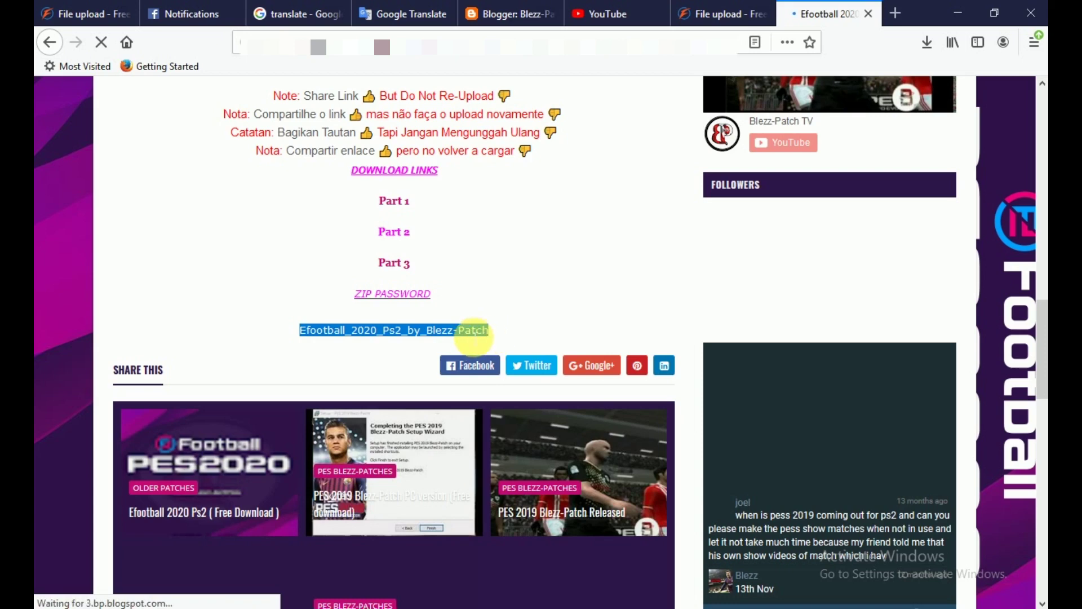
right_click(486, 332)
click(489, 340)
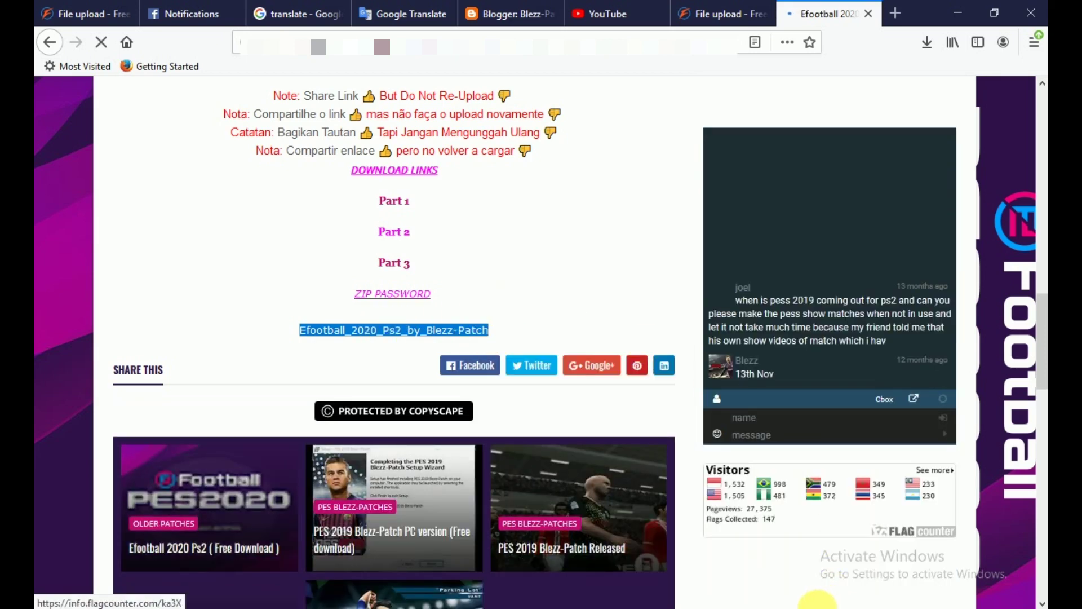
Switch to the 7-Zip extraction window, paste the archive password into its password prompt and confirm it
click(818, 600)
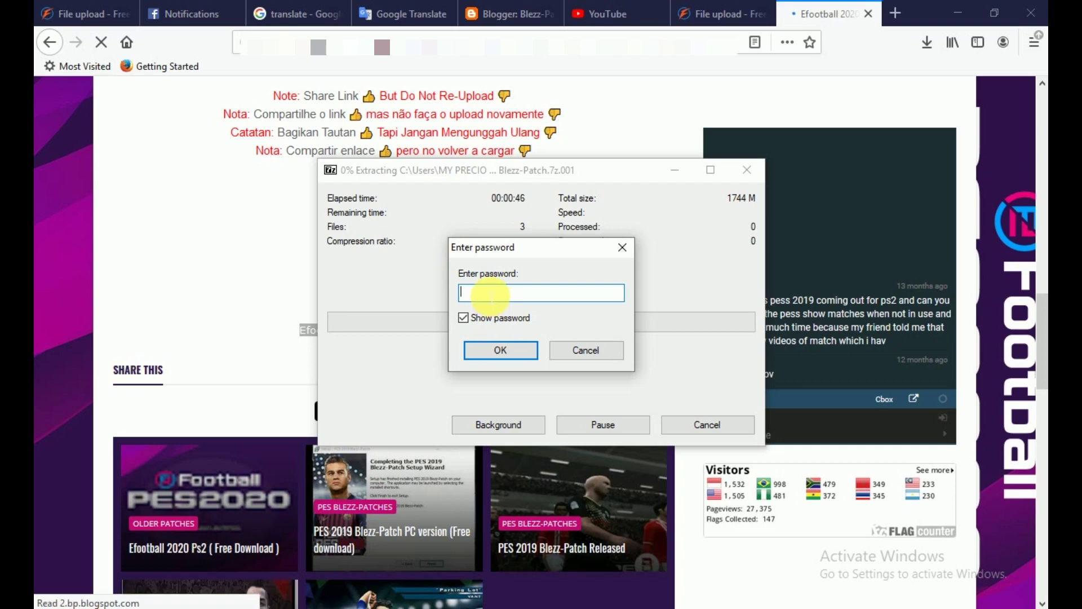
right_click(510, 297)
click(548, 370)
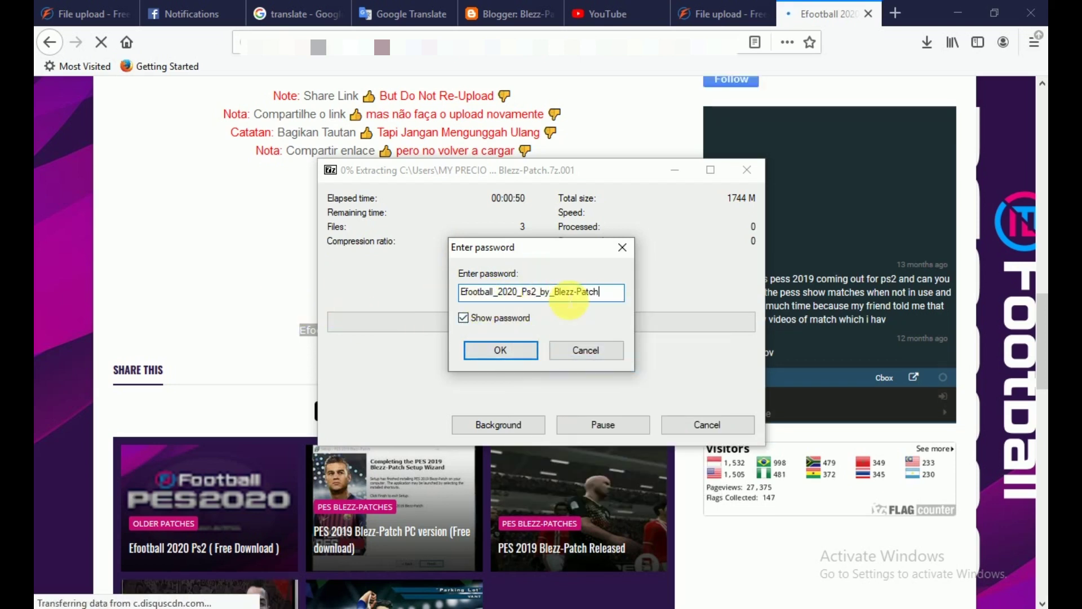
click(499, 353)
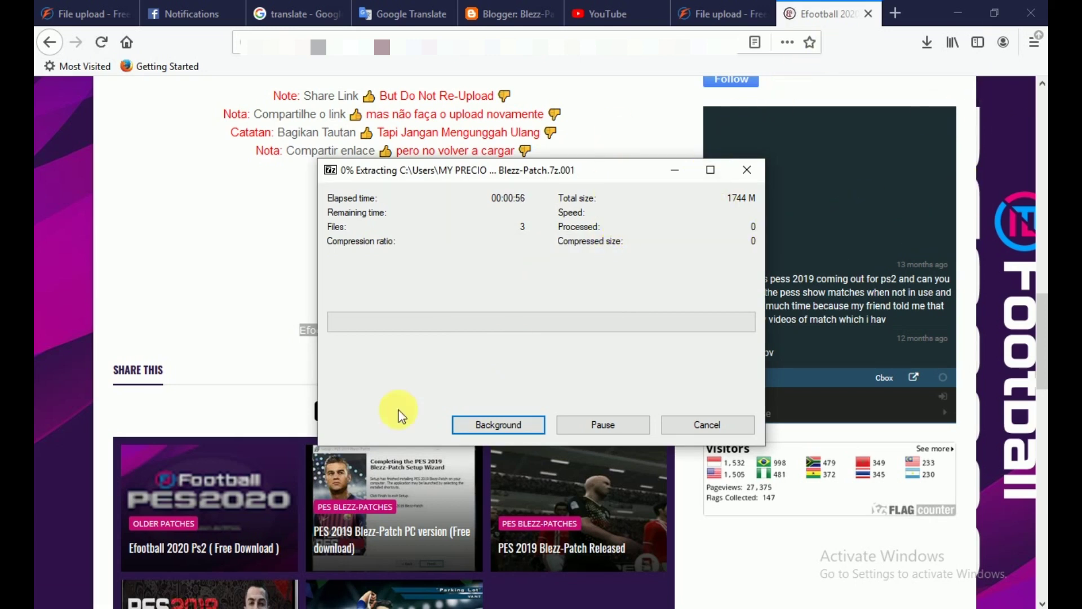
Minimize Firefox to return to File Explorer and reposition the 7-Zip extraction progress window
click(959, 13)
drag(453, 171, 474, 130)
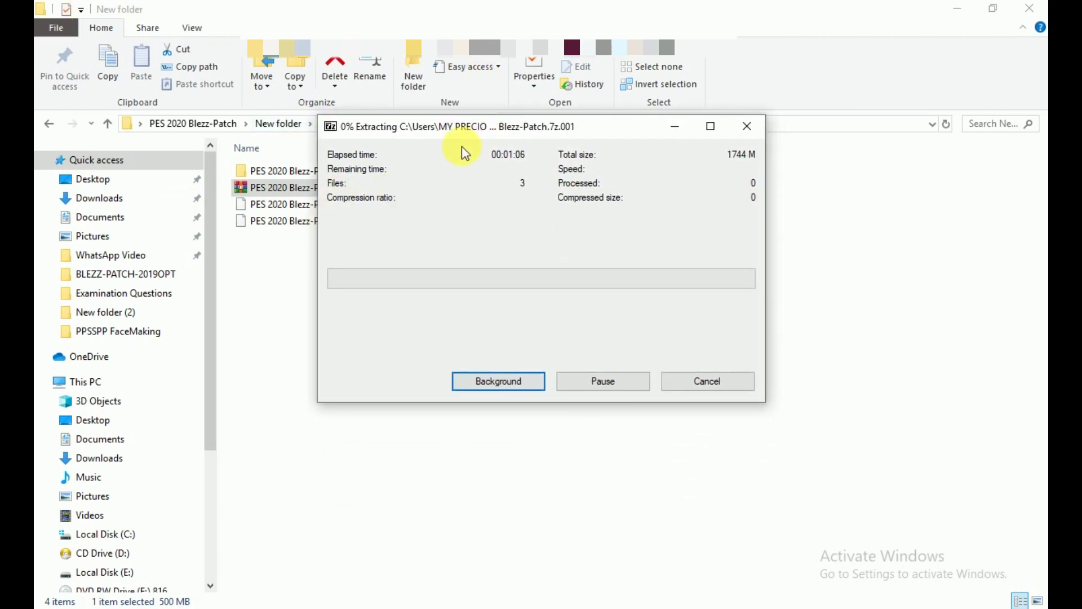
drag(431, 125, 474, 212)
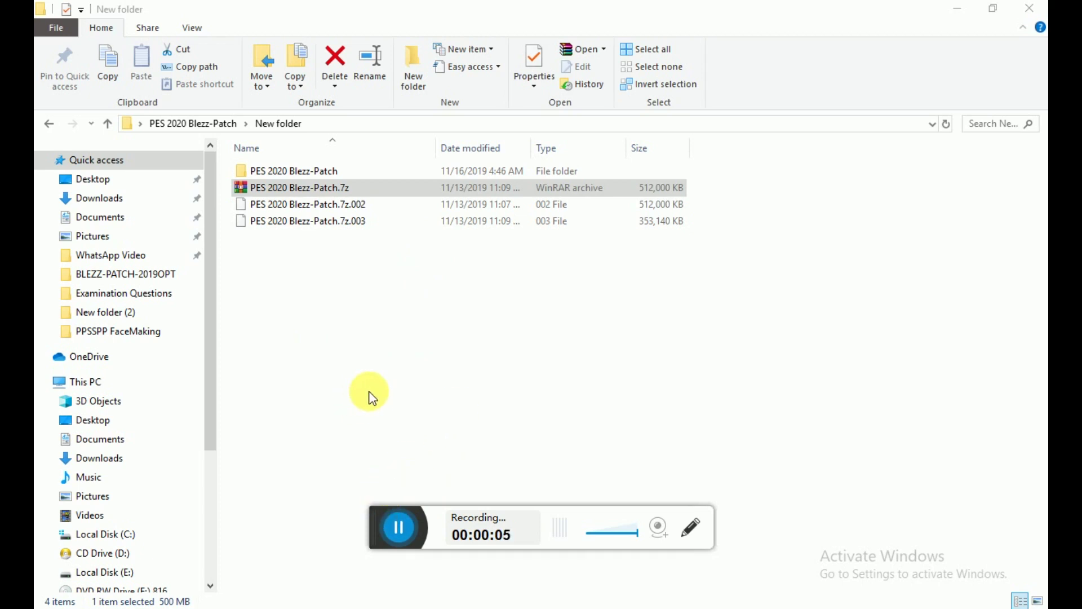
Open the extracted PES 2020 Blezz-Patch folder and select the ISO file inside it
click(306, 170)
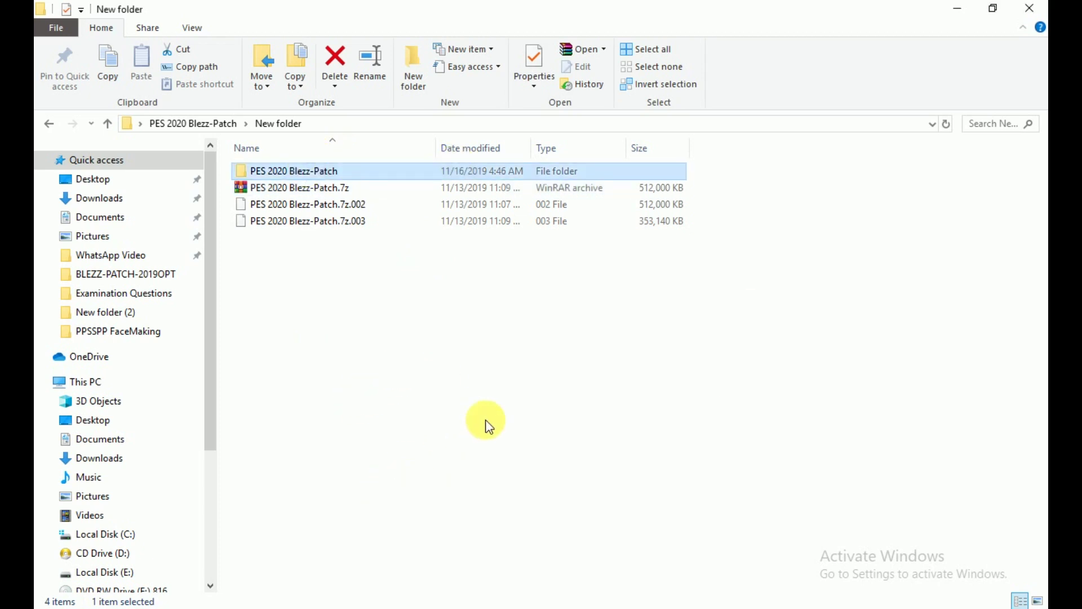
click(329, 302)
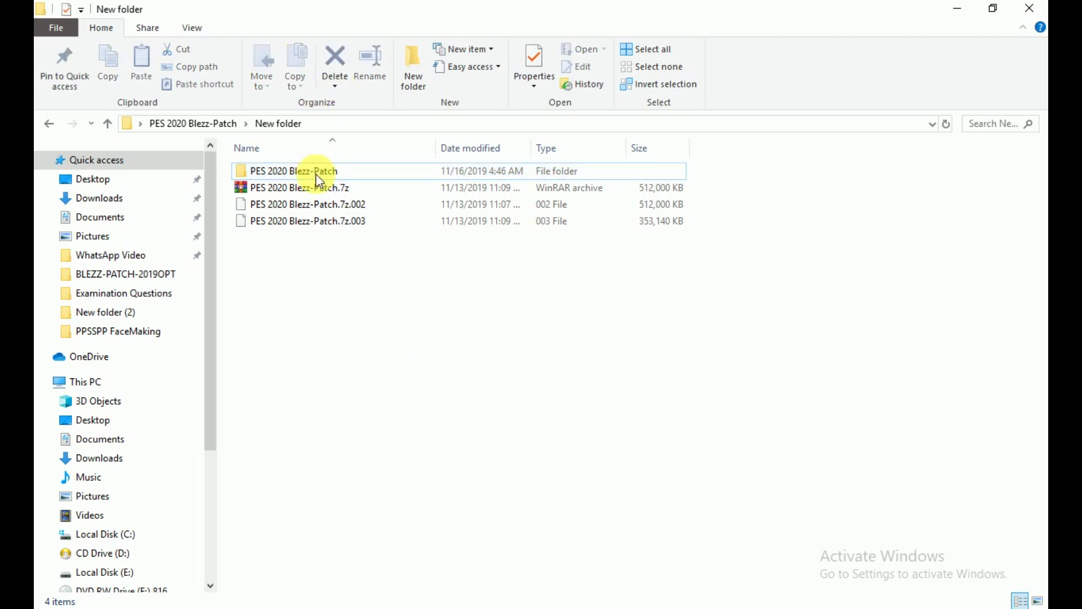
click(324, 175)
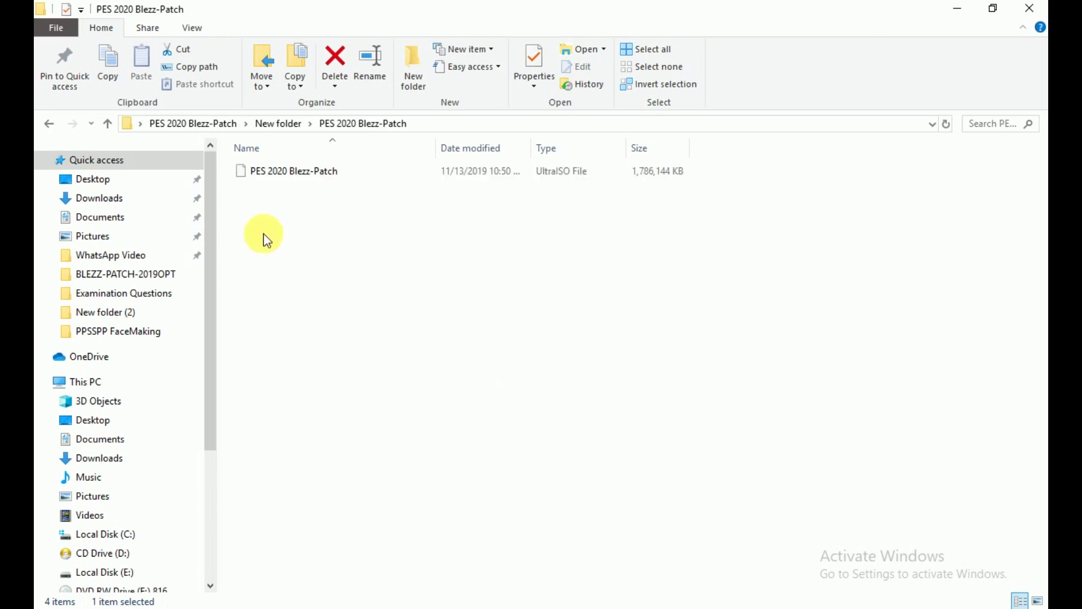
click(294, 177)
click(464, 292)
click(326, 181)
double_click(326, 181)
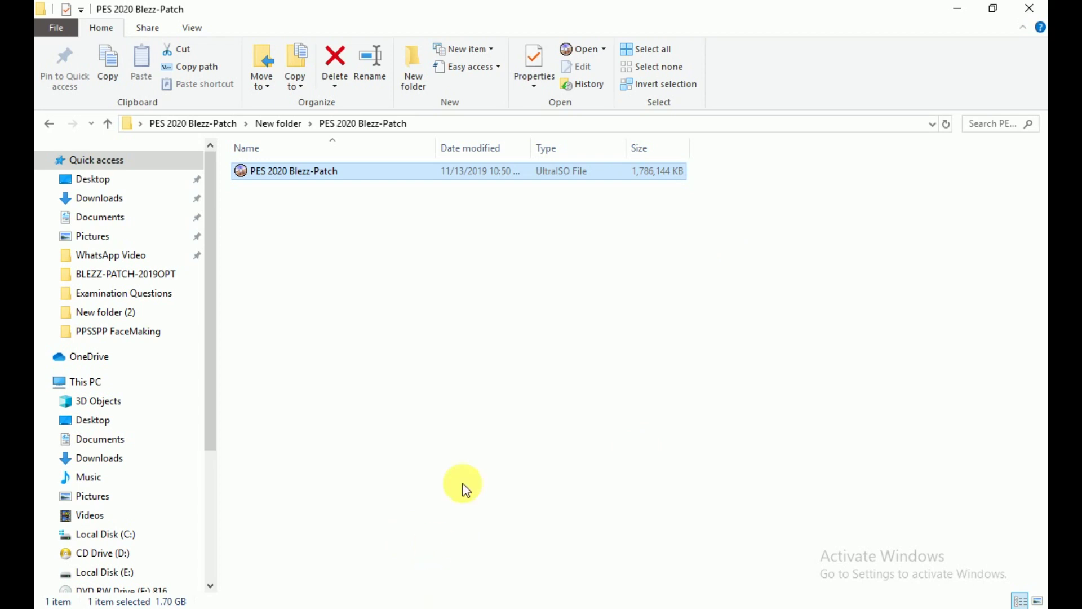
Examine the PES 2020 Blezz-Patch ISO file's properties, including its size, security, details and previous versions
right_click(313, 171)
click(369, 597)
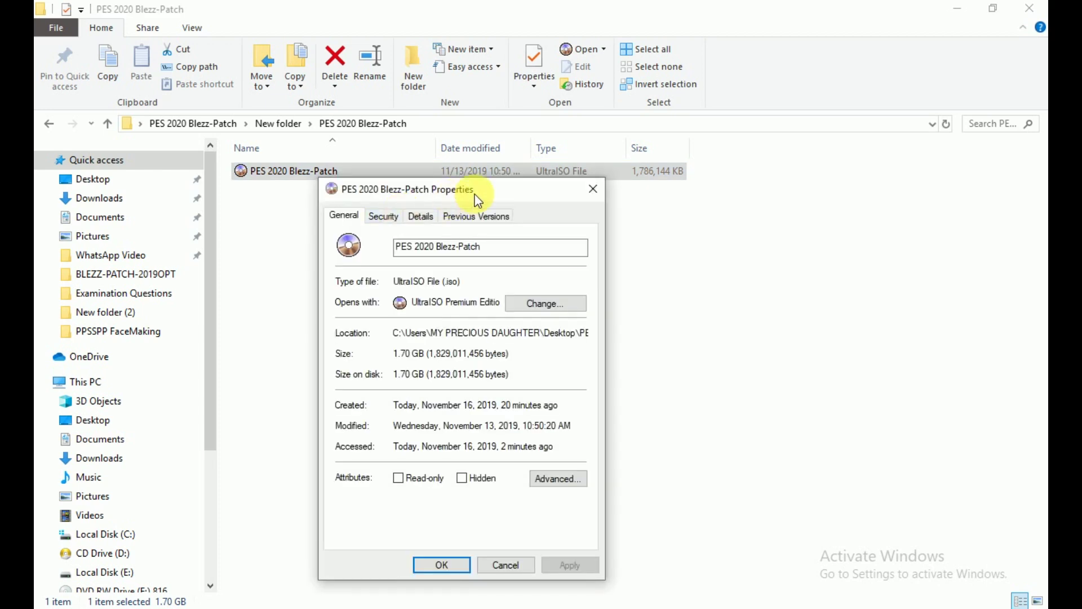
drag(446, 188, 550, 133)
click(488, 161)
click(527, 161)
click(575, 160)
click(445, 162)
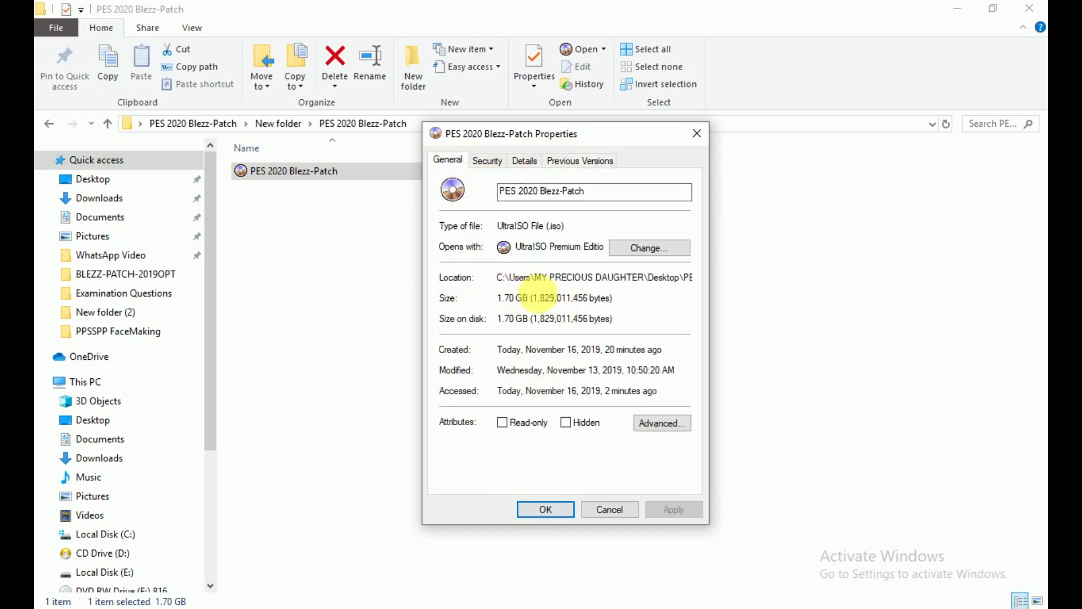
click(545, 510)
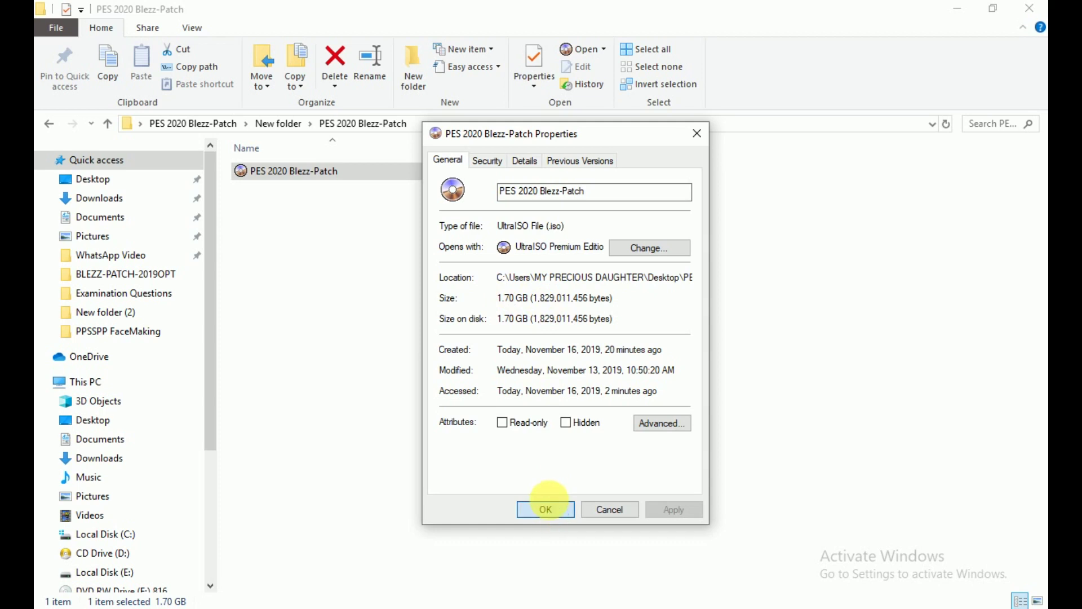
Go back to the parent New folder and review the extracted folder alongside the three archive parts
click(45, 122)
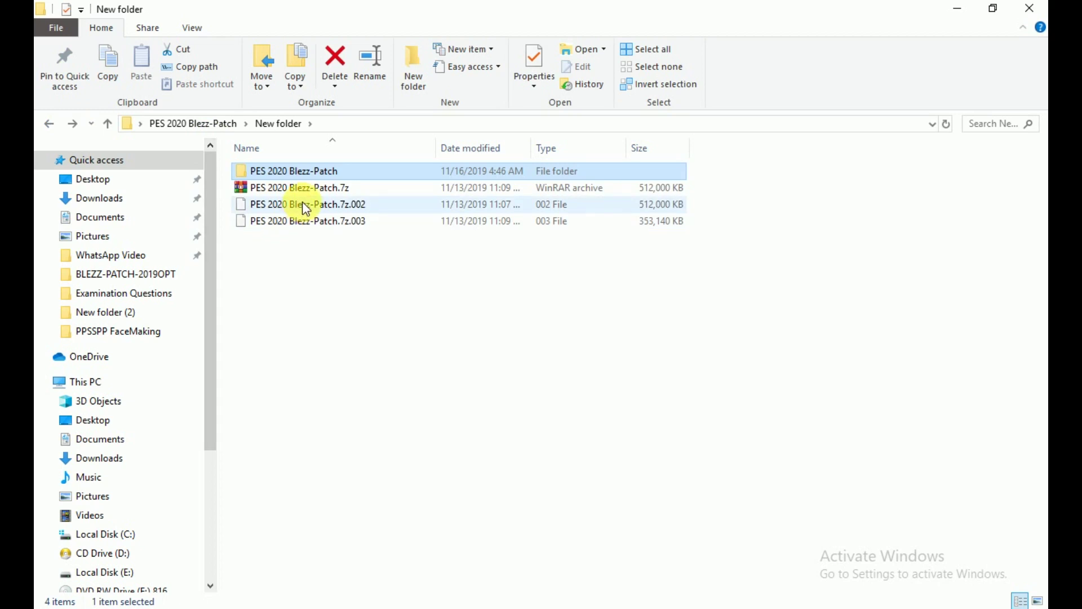
click(310, 188)
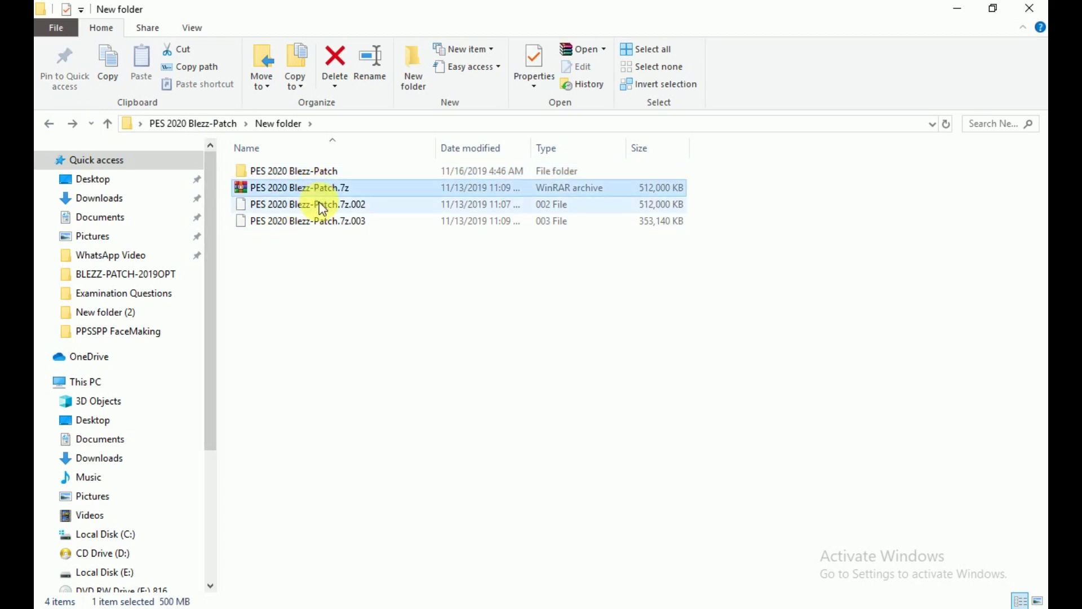
drag(712, 183, 726, 285)
click(335, 257)
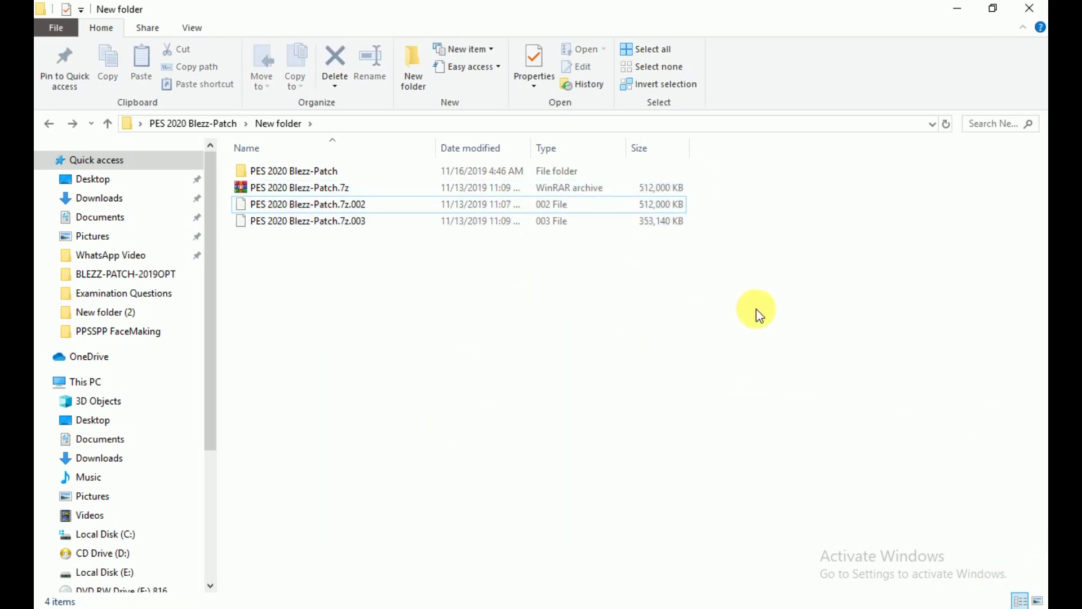